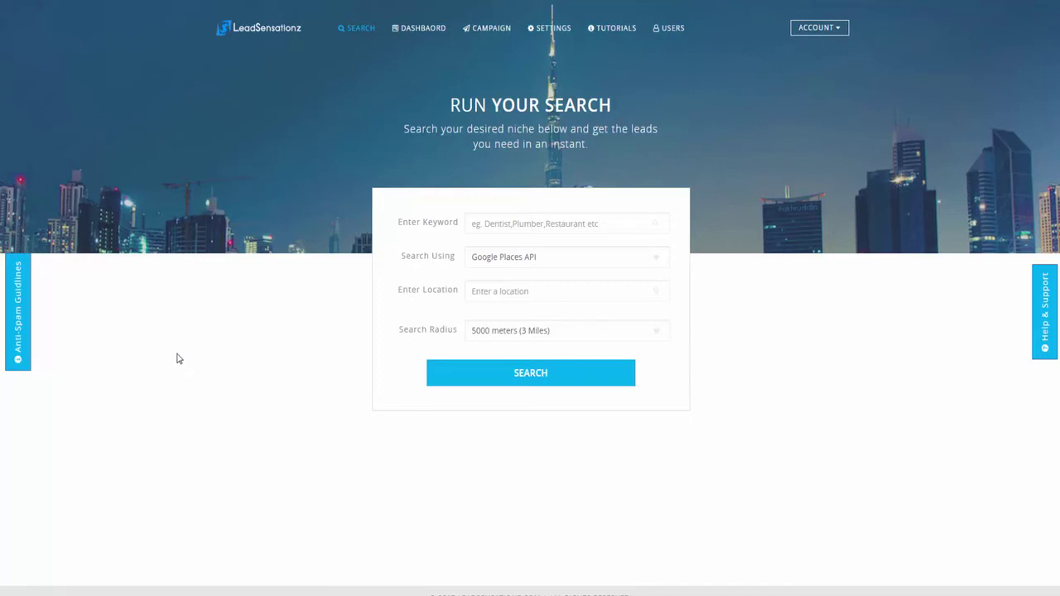
Enter Dentist as the search keyword and keep Google Places API as the source
{"action": "left_click", "coordinate": [546, 225]}
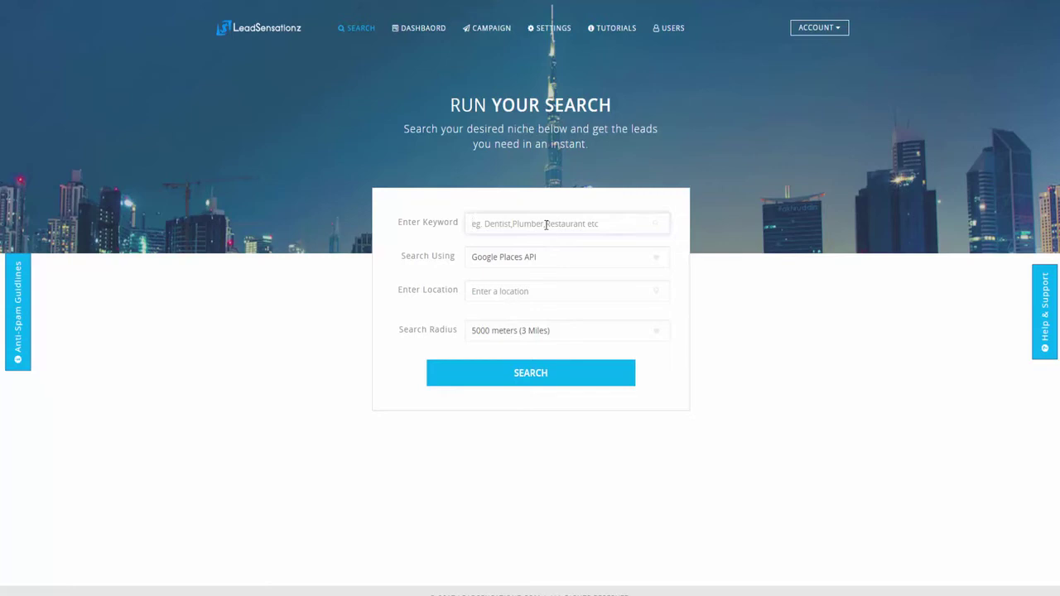
{"action": "type", "text": "Dentist"}
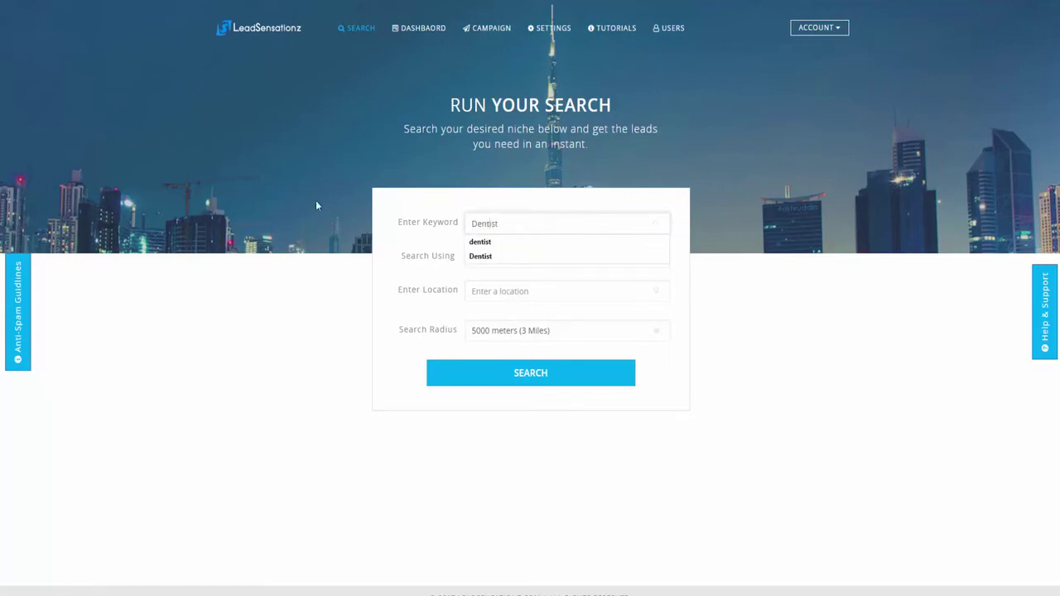
{"action": "left_click", "coordinate": [428, 257]}
{"action": "left_click", "coordinate": [500, 258]}
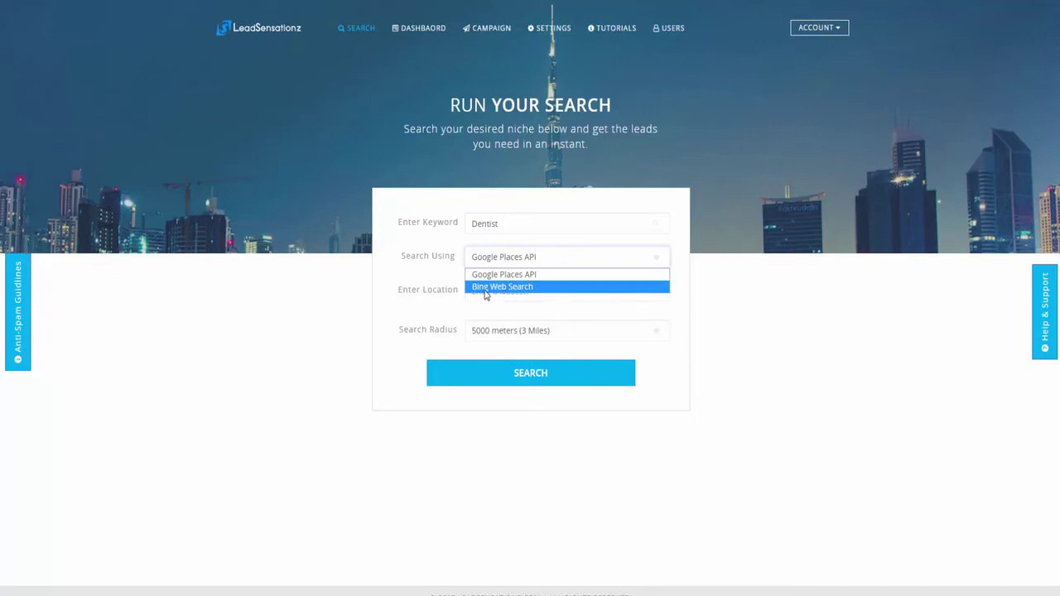
{"action": "left_click", "coordinate": [408, 273]}
Set the location to Lexington, KY, United States and keep the 5000-meter radius
{"action": "left_click", "coordinate": [517, 289]}
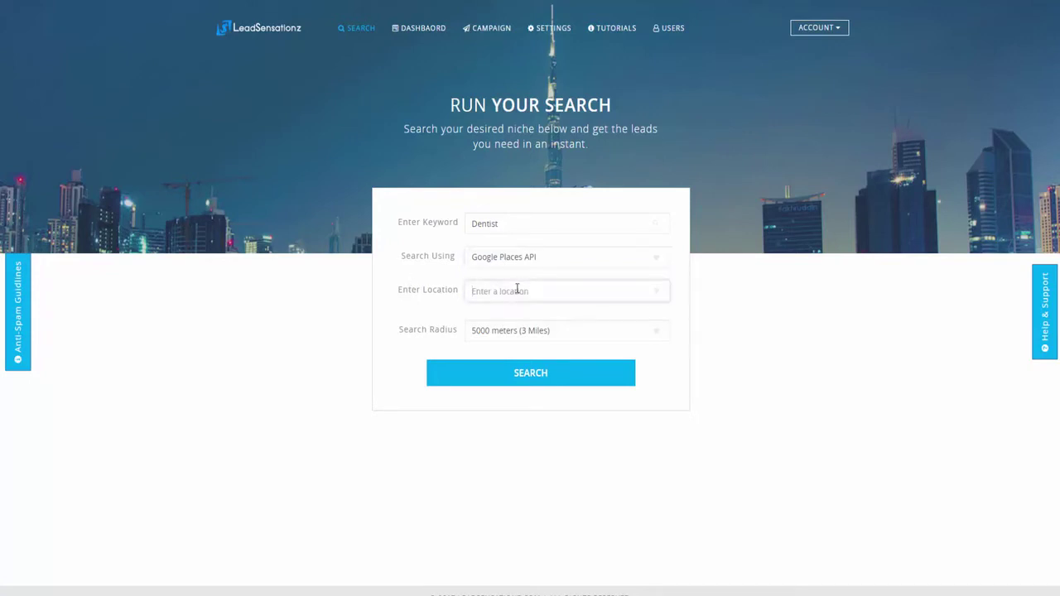
{"action": "type", "text": "Lexington, "}
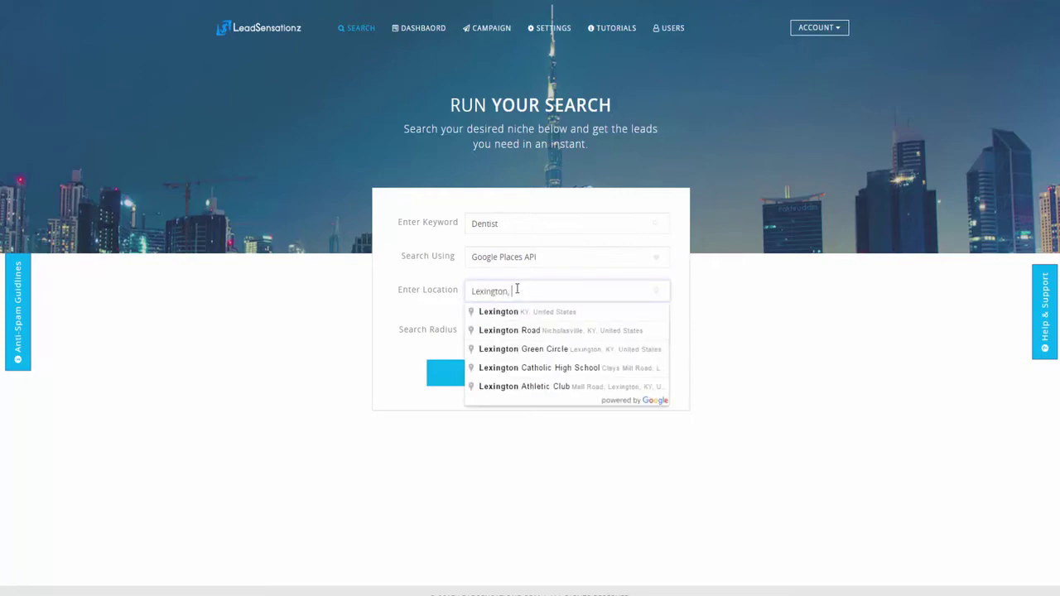
{"action": "type", "text": "KY"}
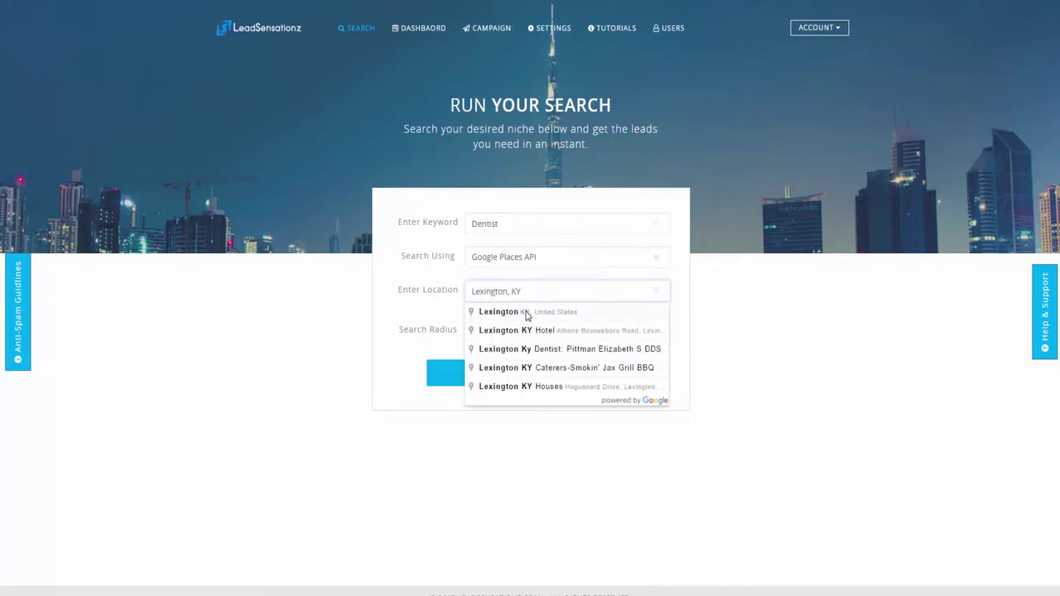
{"action": "left_click", "coordinate": [526, 312]}
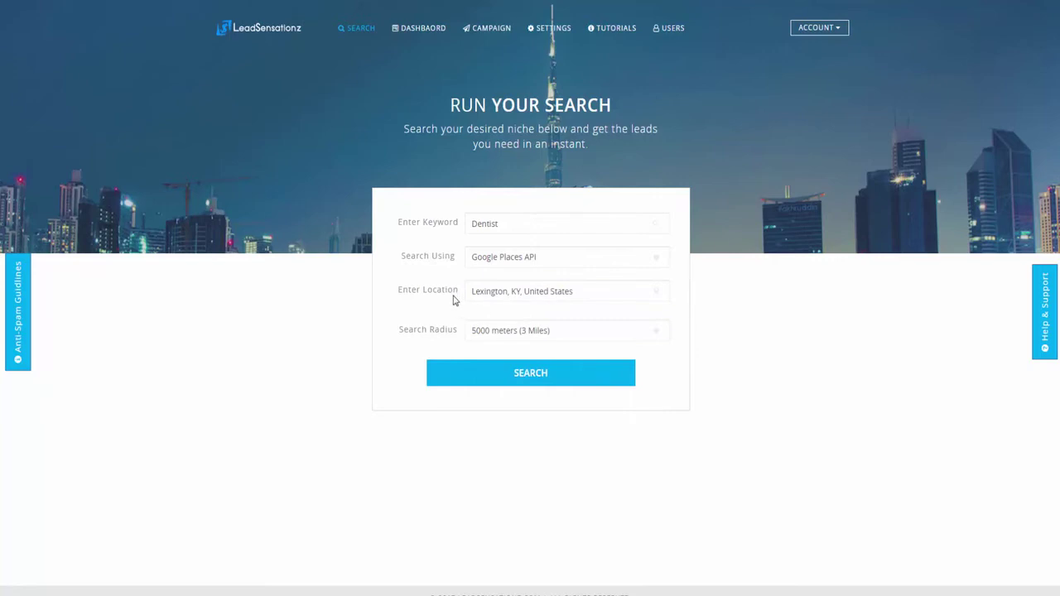
{"action": "left_click", "coordinate": [495, 331]}
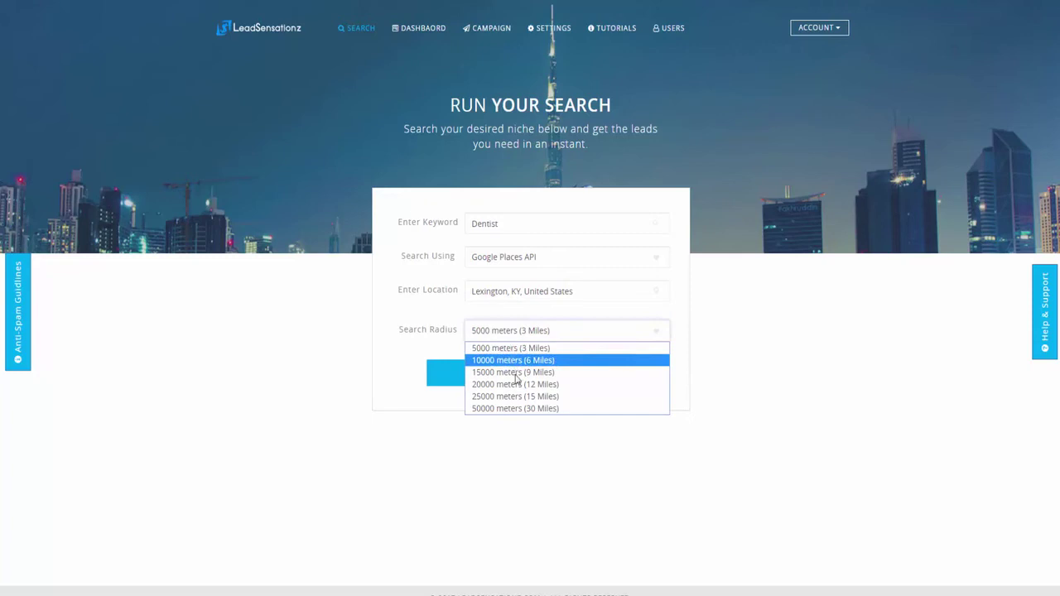
{"action": "left_click", "coordinate": [519, 351]}
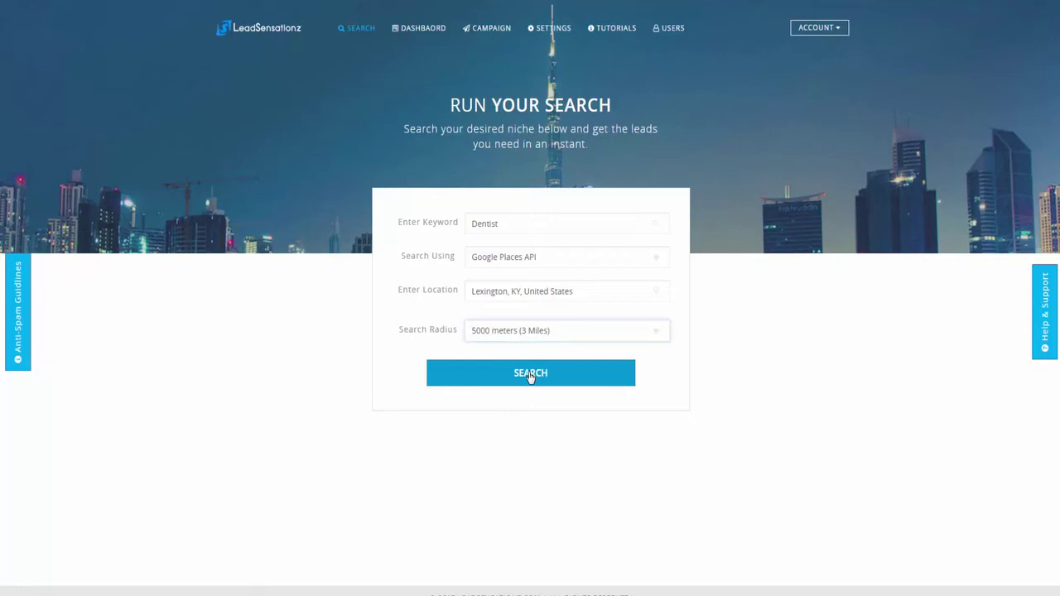
Run the Dentist search and scroll through the Lexington results as they load
{"action": "left_click", "coordinate": [530, 375]}
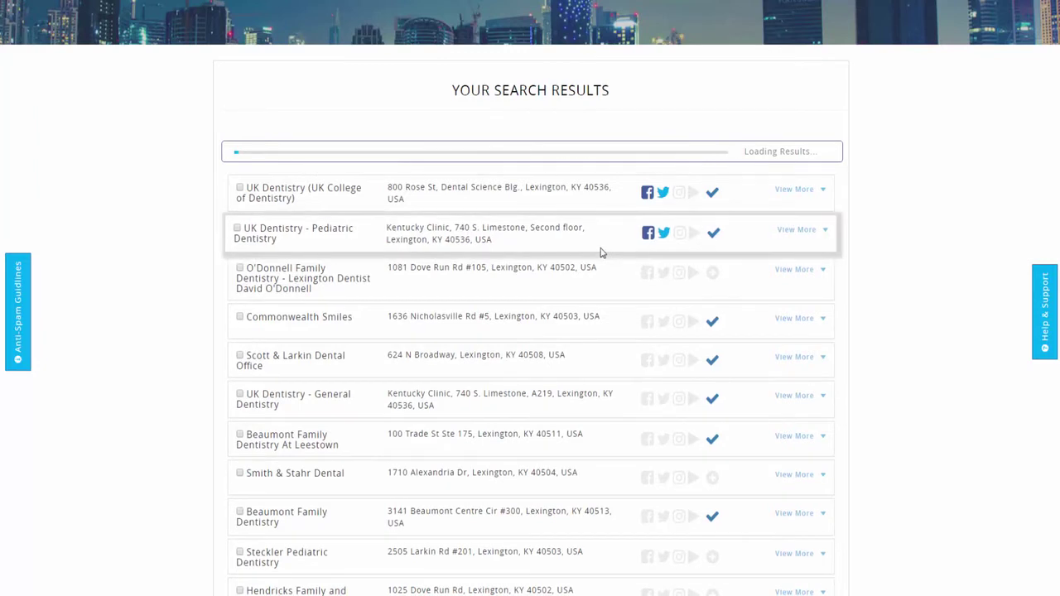
{"action": "scroll", "coordinate": [601, 252], "scroll_direction": "down", "scroll_amount": 1}
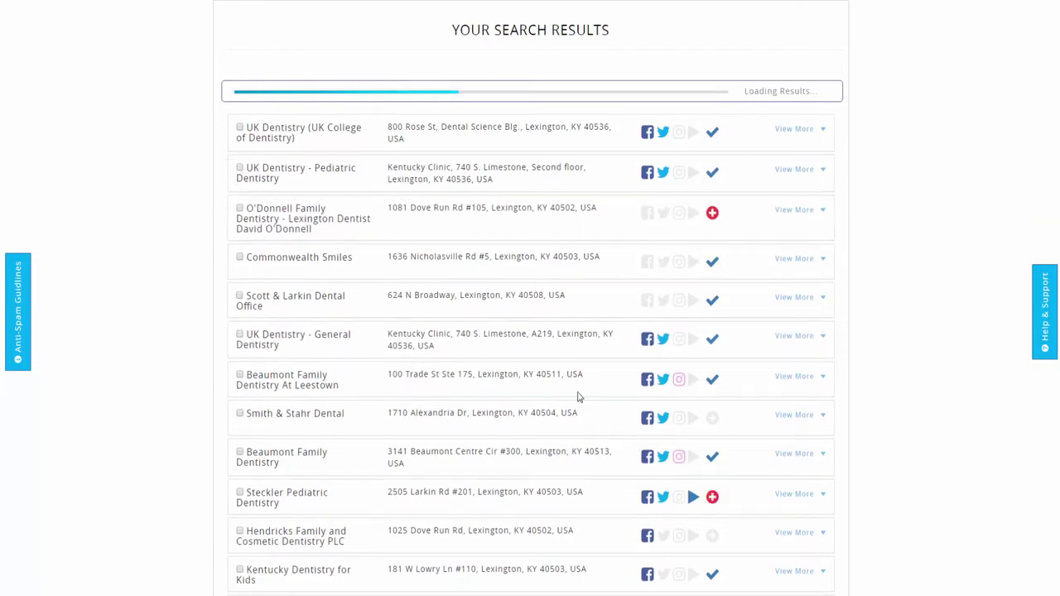
{"action": "scroll", "coordinate": [486, 272], "scroll_direction": "down", "scroll_amount": 1}
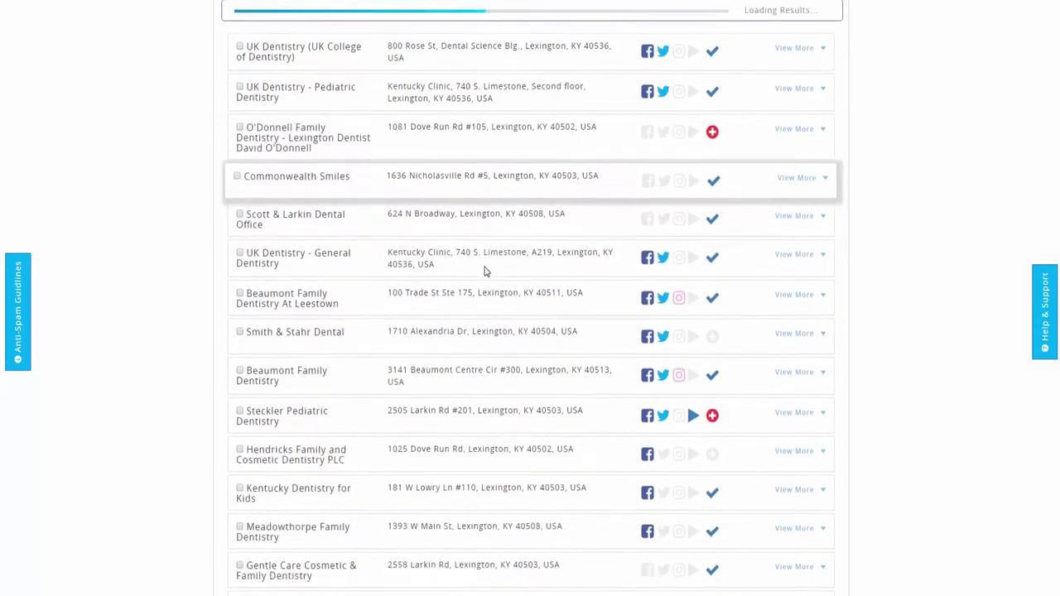
{"action": "scroll", "coordinate": [486, 271], "scroll_direction": "down", "scroll_amount": 2}
{"action": "scroll", "coordinate": [485, 272], "scroll_direction": "up", "scroll_amount": 4}
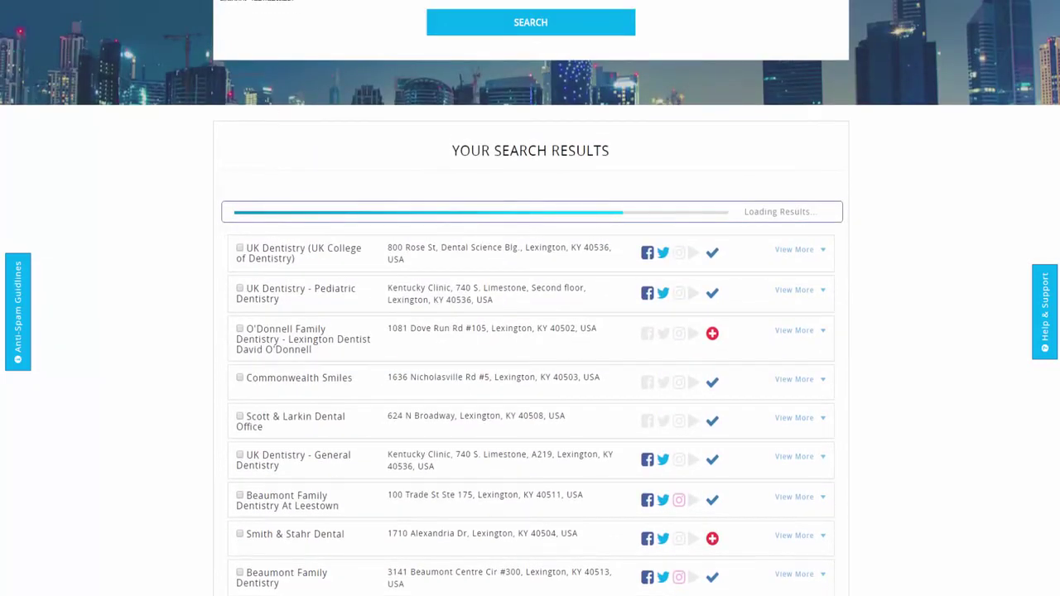
Keep the radius at 5000 meters and scroll down to the Load More Results button
{"action": "scroll", "coordinate": [489, 250], "scroll_direction": "up", "scroll_amount": 8}
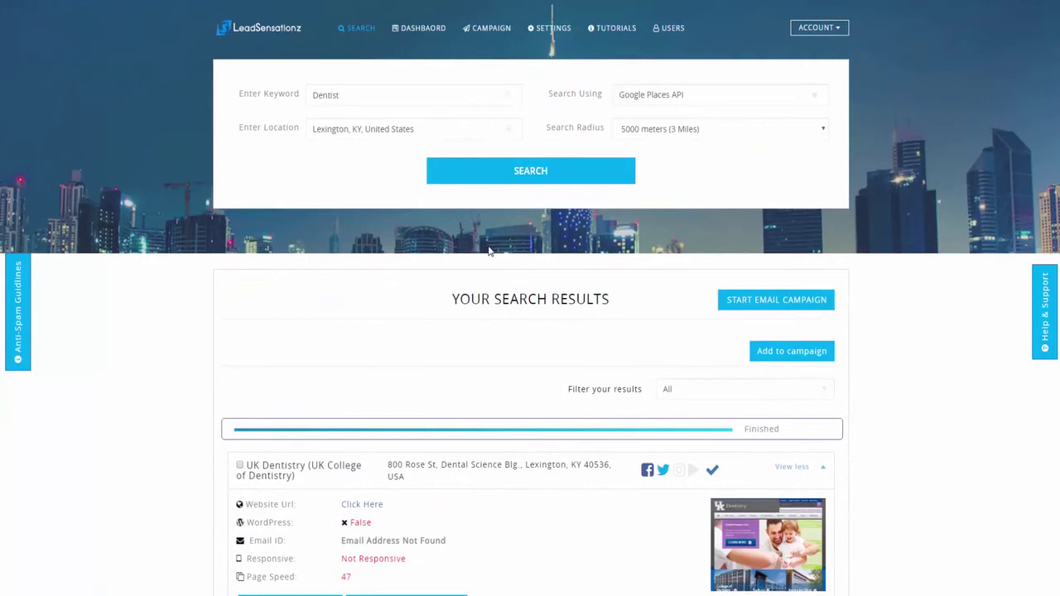
{"action": "scroll", "coordinate": [490, 251], "scroll_direction": "down", "scroll_amount": 1}
{"action": "scroll", "coordinate": [489, 249], "scroll_direction": "up", "scroll_amount": 1}
{"action": "left_click", "coordinate": [674, 130]}
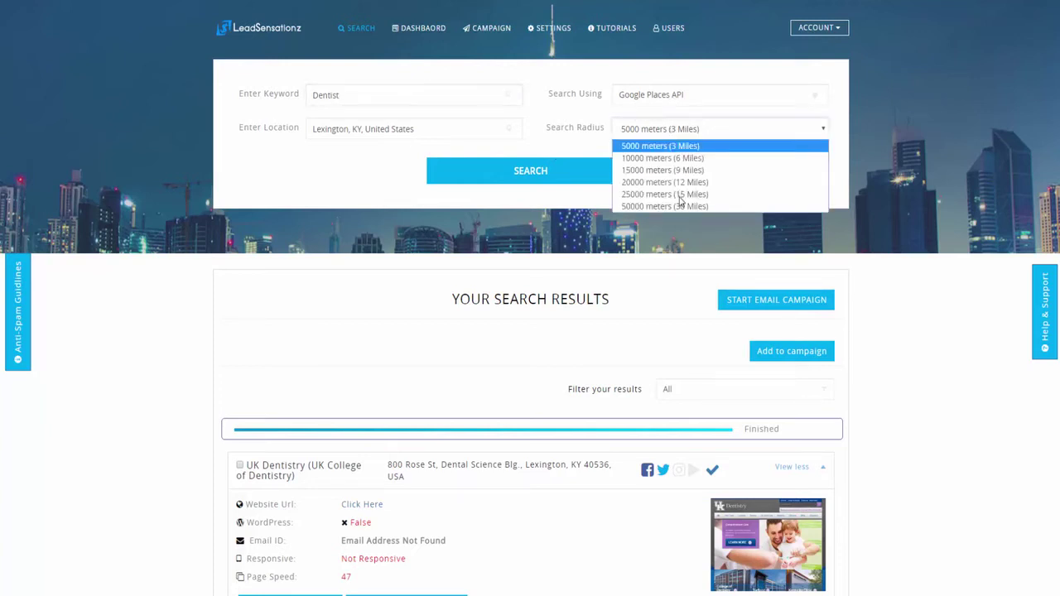
{"action": "left_click", "coordinate": [562, 118]}
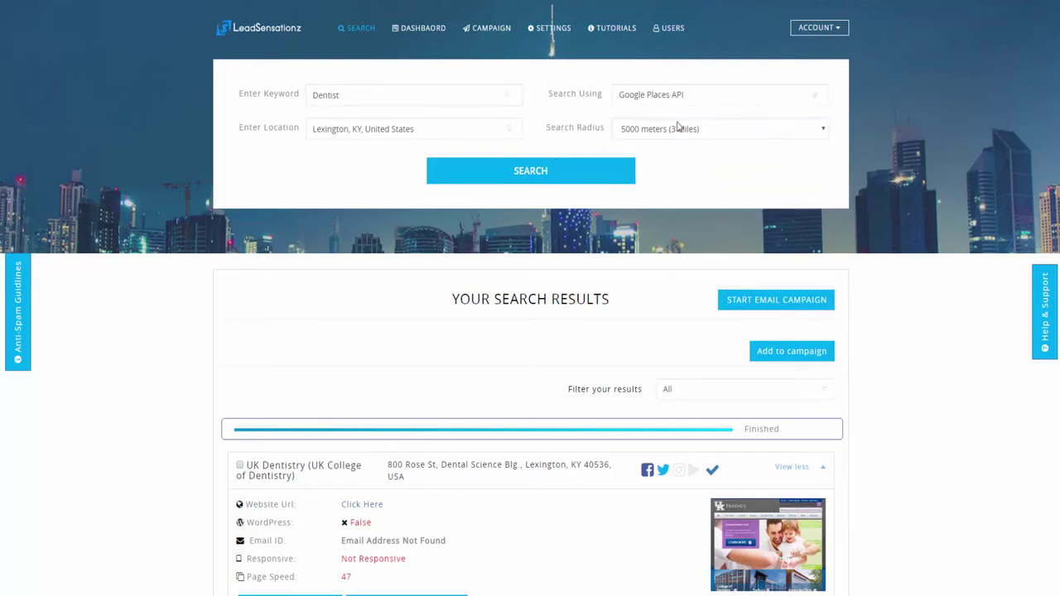
{"action": "scroll", "coordinate": [484, 194], "scroll_direction": "down", "scroll_amount": 2}
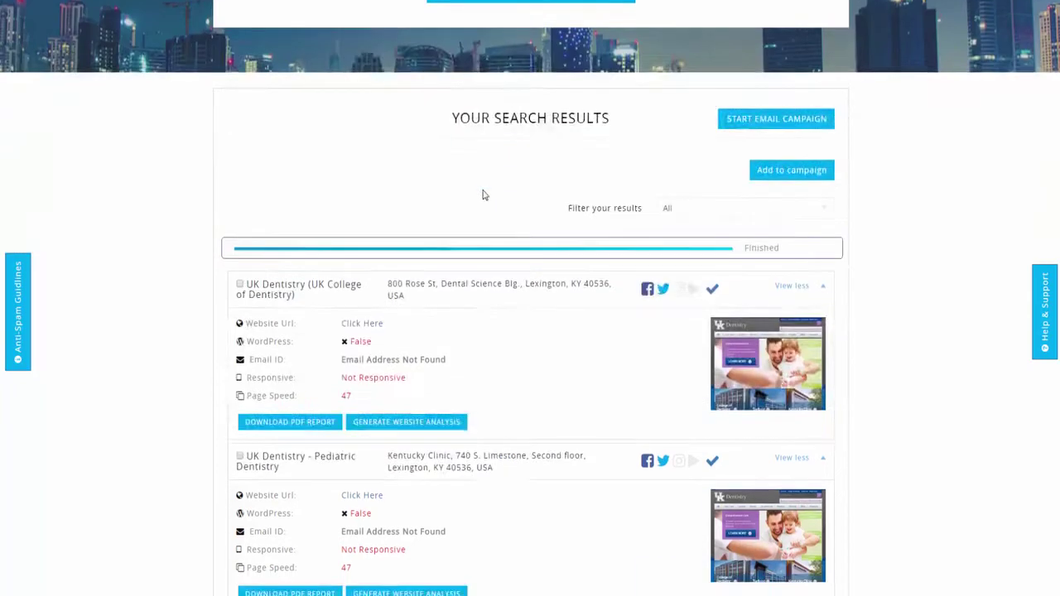
{"action": "scroll", "coordinate": [485, 198], "scroll_direction": "down", "scroll_amount": 12}
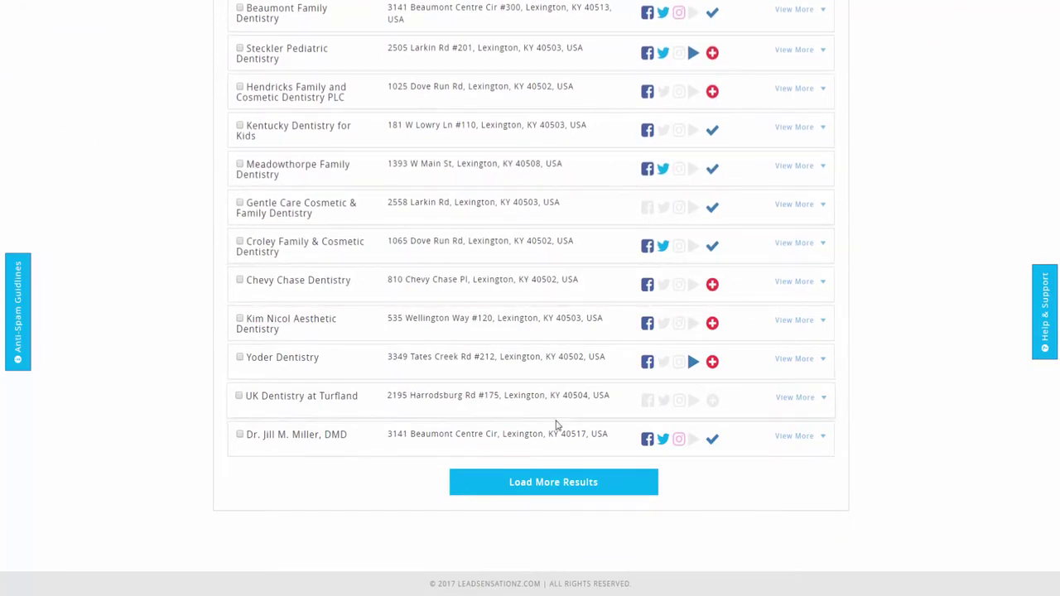
Load more results and collapse the UK College, Pediatric, O'Donnell and Beaumont lead cards
{"action": "left_click", "coordinate": [572, 485]}
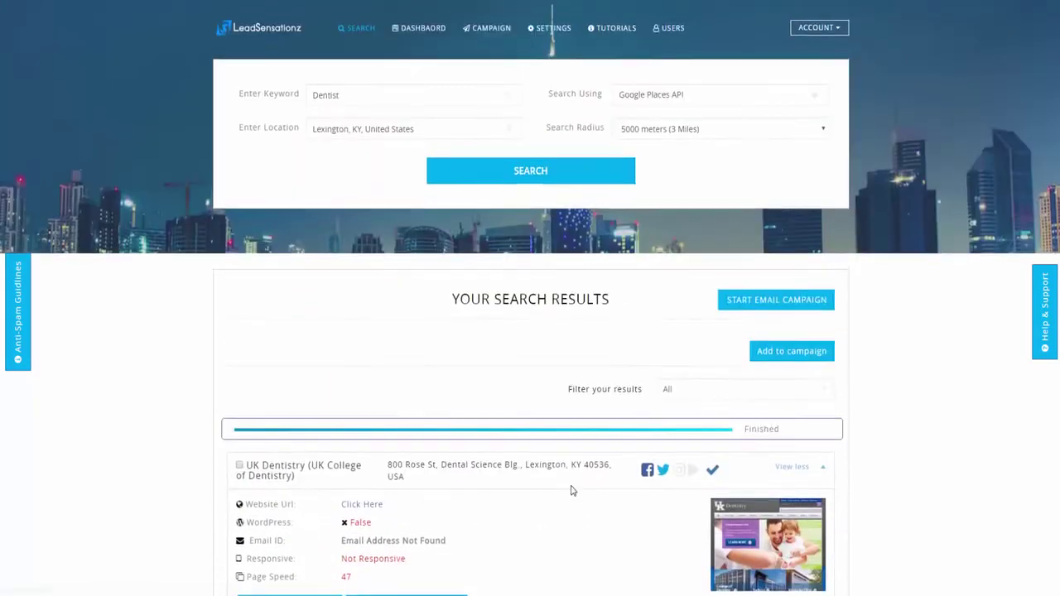
{"action": "scroll", "coordinate": [570, 489], "scroll_direction": "down", "scroll_amount": 5}
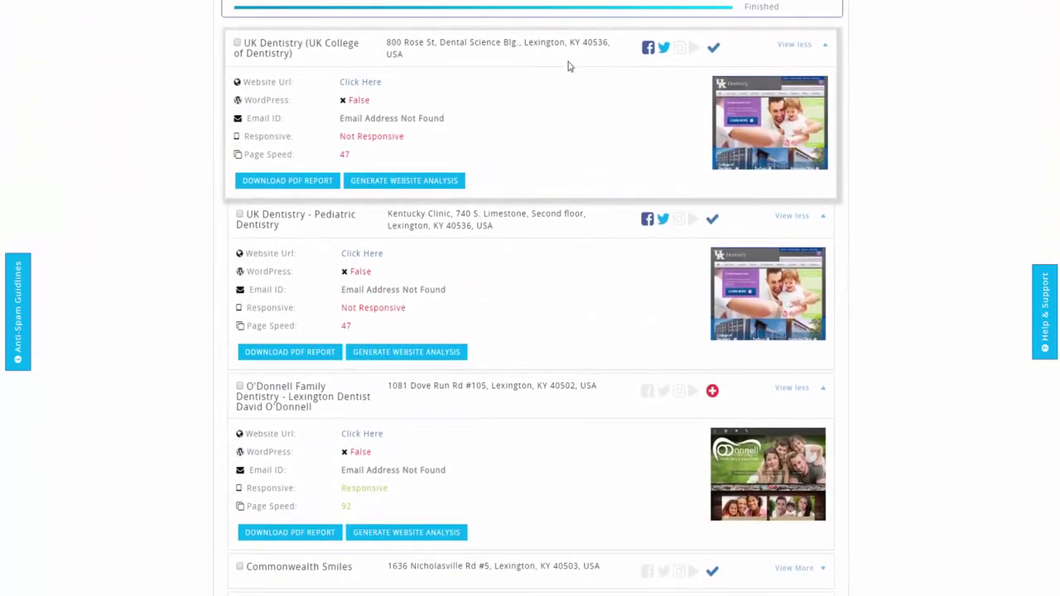
{"action": "left_click", "coordinate": [556, 59]}
{"action": "left_click", "coordinate": [557, 97]}
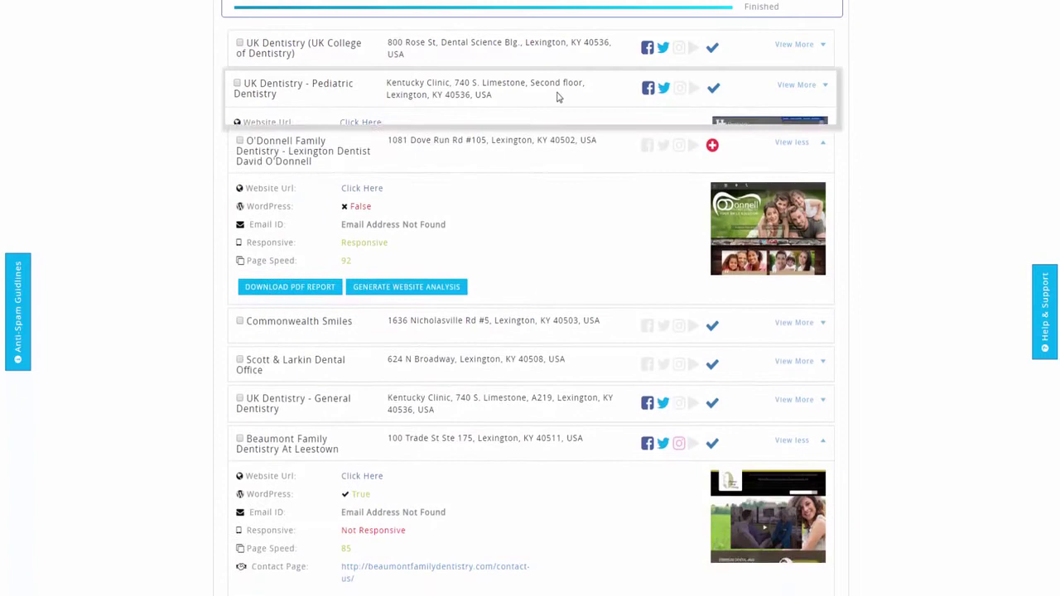
{"action": "left_click", "coordinate": [530, 127]}
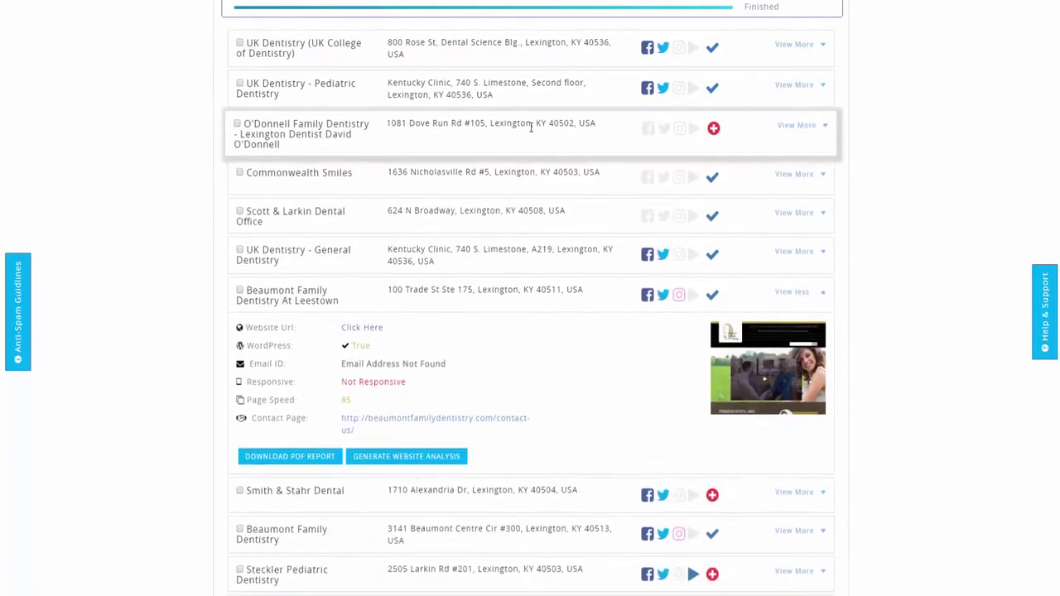
{"action": "left_click", "coordinate": [544, 292]}
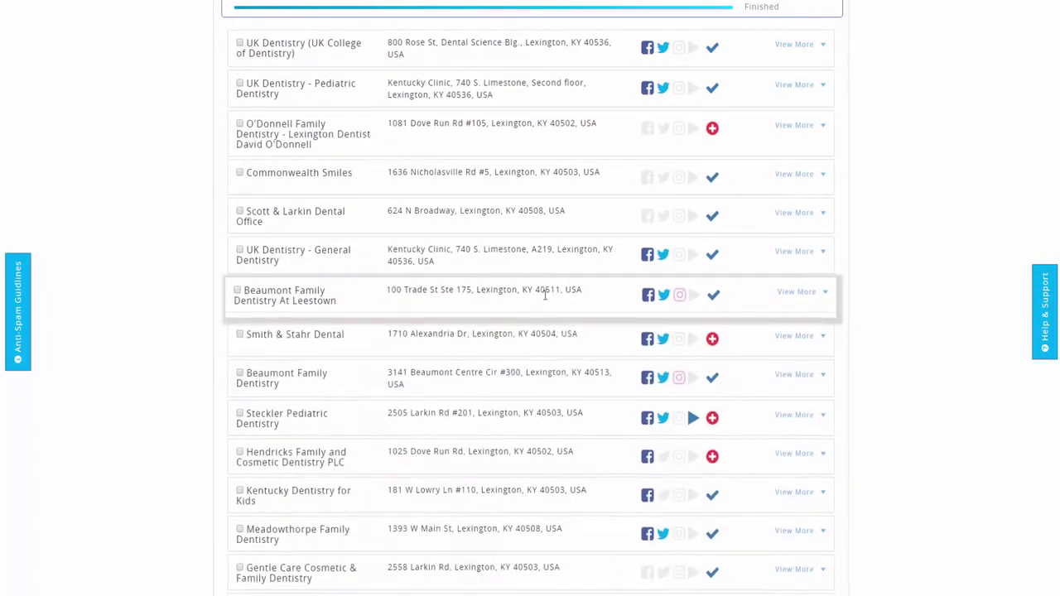
{"action": "scroll", "coordinate": [546, 277], "scroll_direction": "up", "scroll_amount": 3}
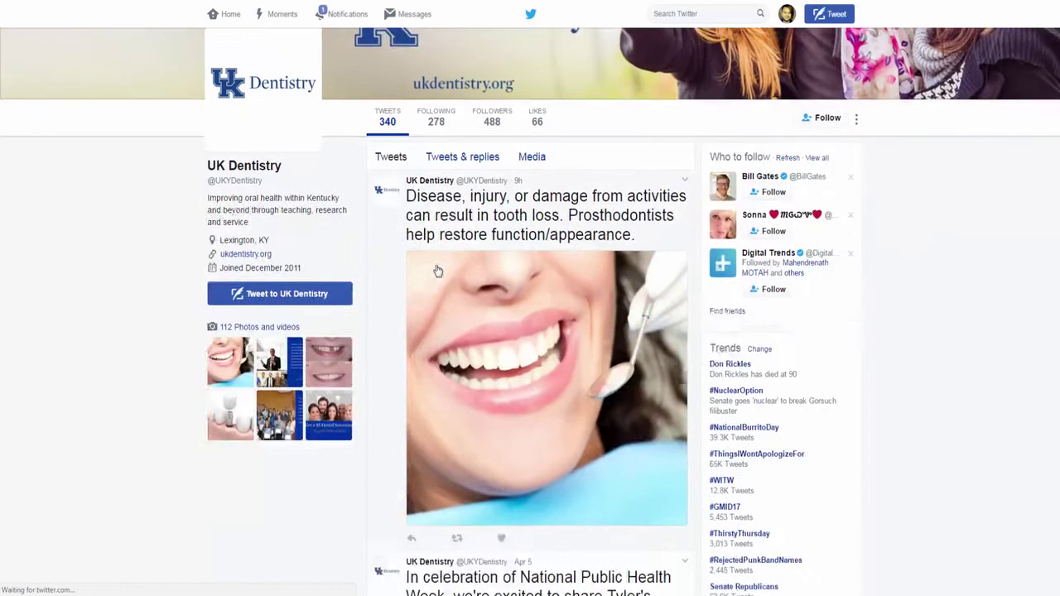
{"action": "scroll", "coordinate": [420, 258], "scroll_direction": "down", "scroll_amount": 2}
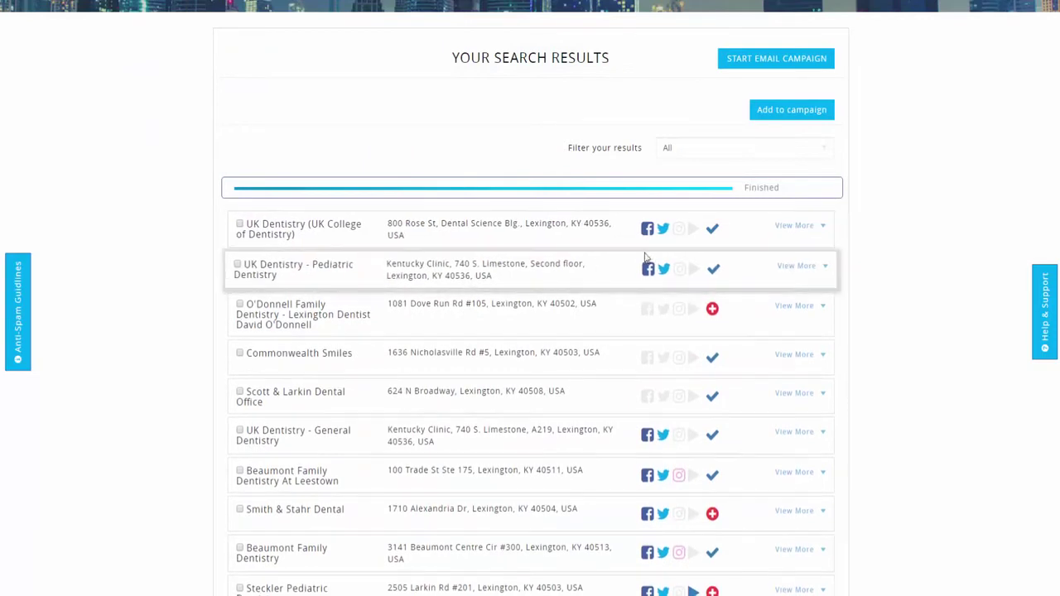
{"action": "left_click", "coordinate": [567, 278]}
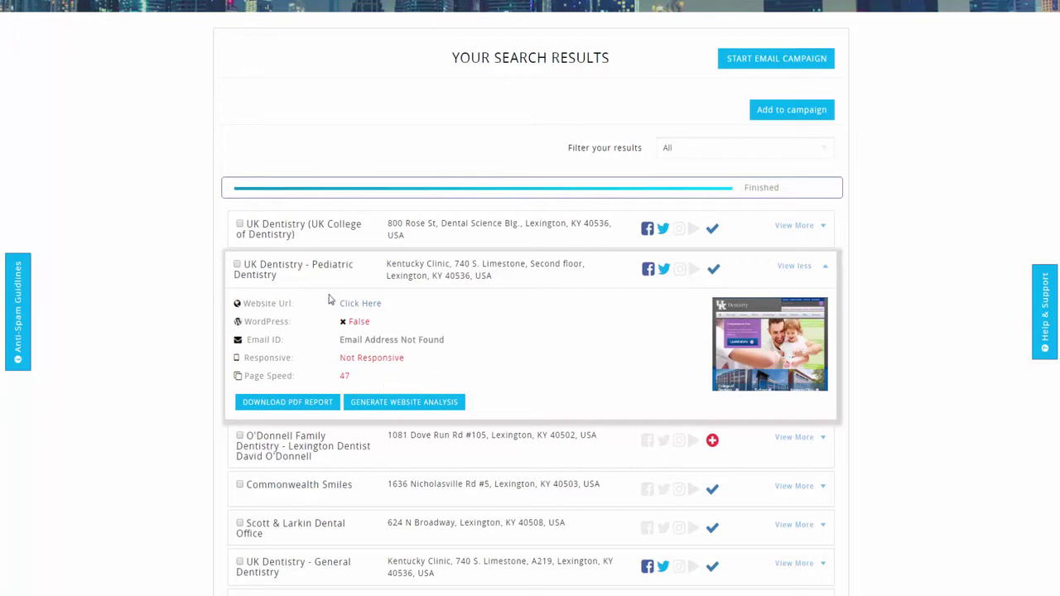
{"action": "left_click", "coordinate": [533, 276]}
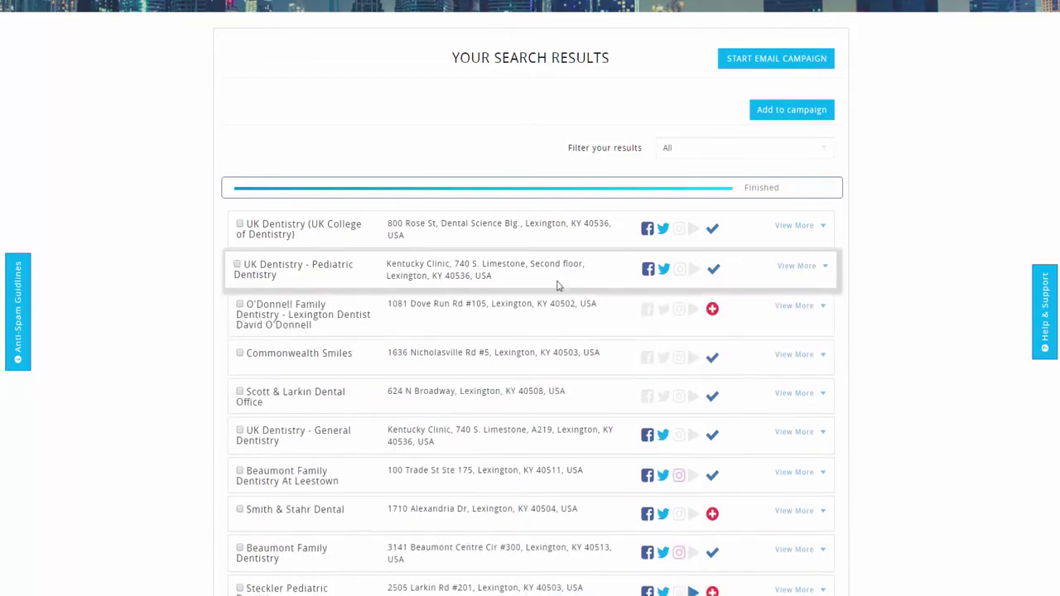
{"action": "scroll", "coordinate": [549, 348], "scroll_direction": "down", "scroll_amount": 2}
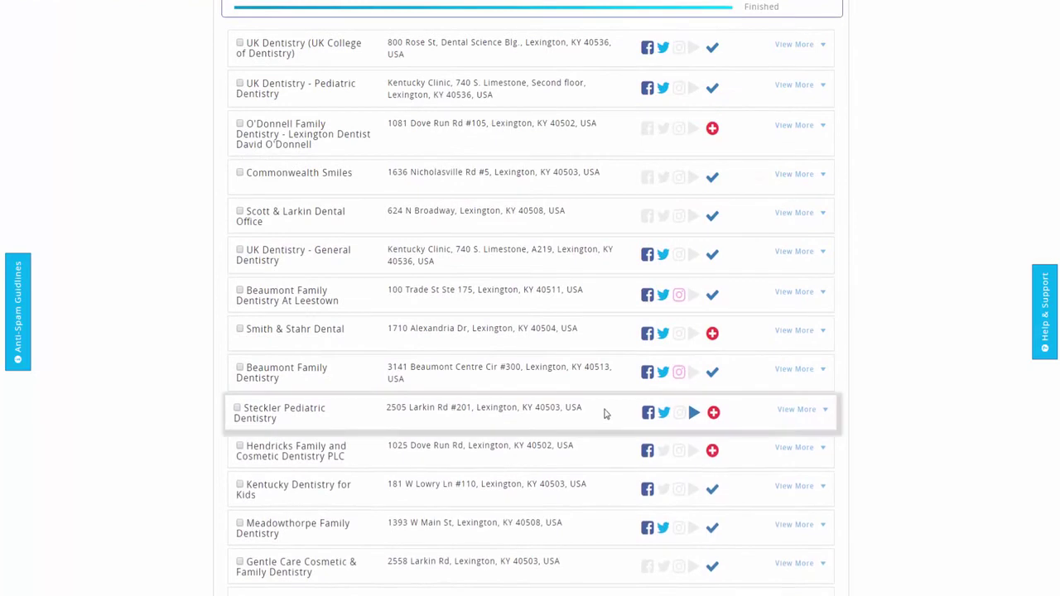
Expand Steckler Pediatric Dentistry: page speed 89, not responsive, a 651-view video
{"action": "left_click", "coordinate": [608, 414]}
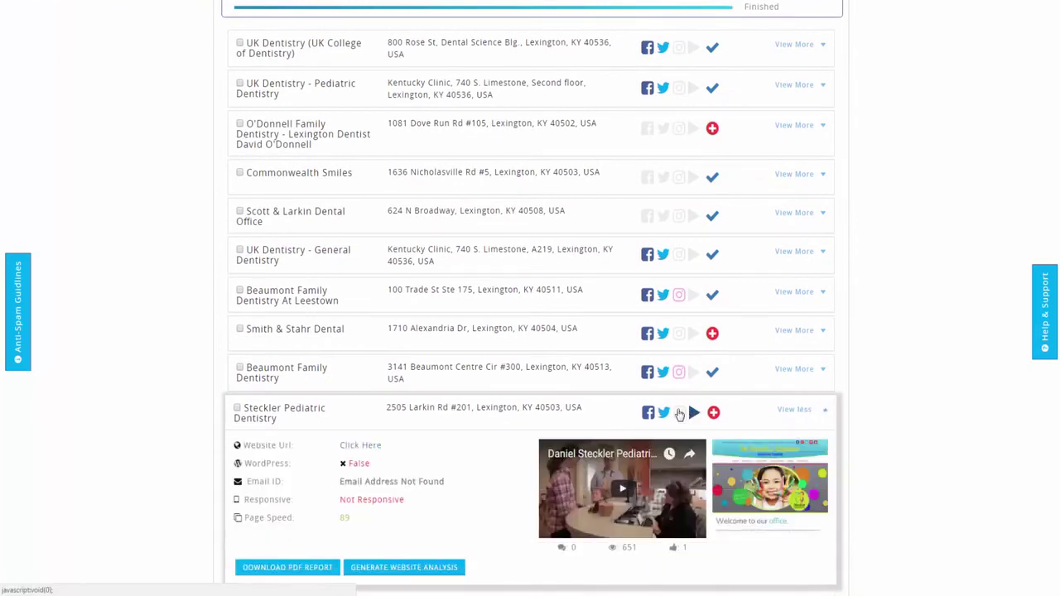
{"action": "scroll", "coordinate": [535, 522], "scroll_direction": "down", "scroll_amount": 1}
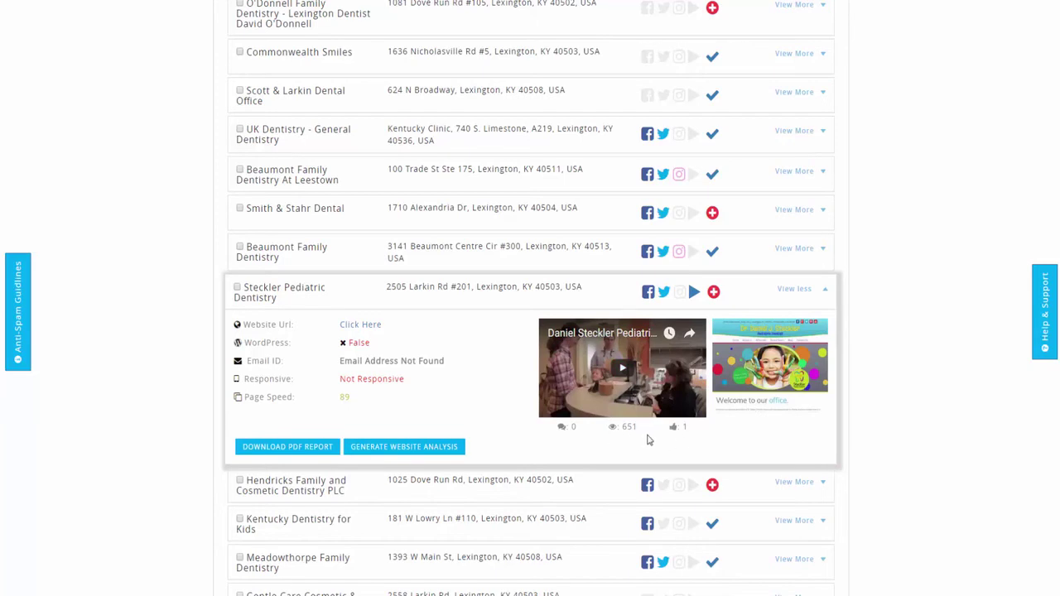
{"action": "scroll", "coordinate": [649, 440], "scroll_direction": "up", "scroll_amount": 3}
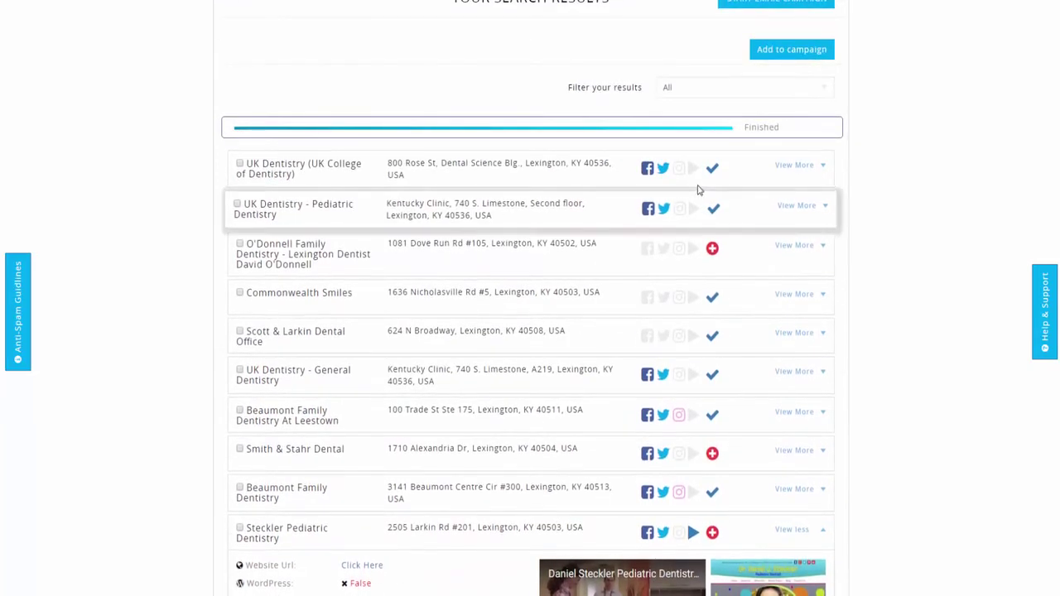
{"action": "scroll", "coordinate": [692, 335], "scroll_direction": "down", "scroll_amount": 2}
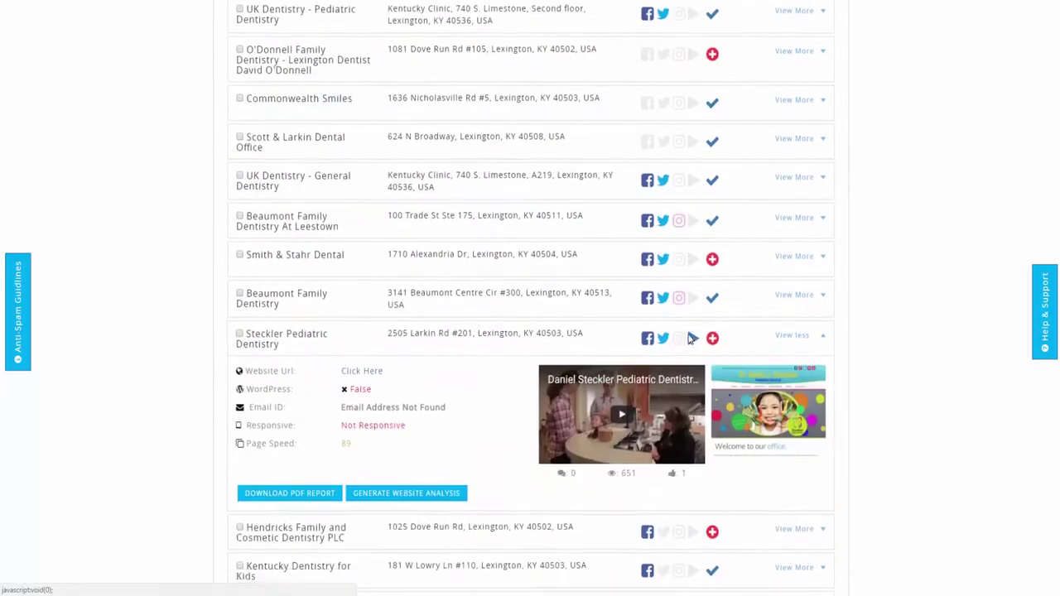
{"action": "scroll", "coordinate": [692, 339], "scroll_direction": "down", "scroll_amount": 3}
{"action": "scroll", "coordinate": [693, 450], "scroll_direction": "down", "scroll_amount": 1}
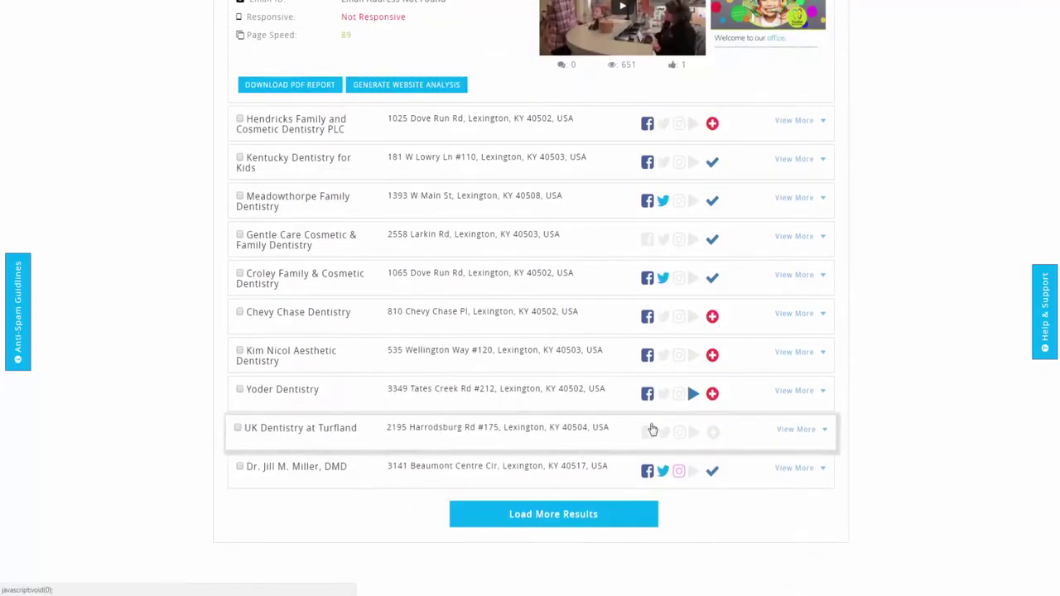
Expand Yoder Dentistry: responsive WordPress site, page speed 79, contact page found
{"action": "left_click", "coordinate": [616, 394]}
{"action": "scroll", "coordinate": [629, 406], "scroll_direction": "down", "scroll_amount": 1}
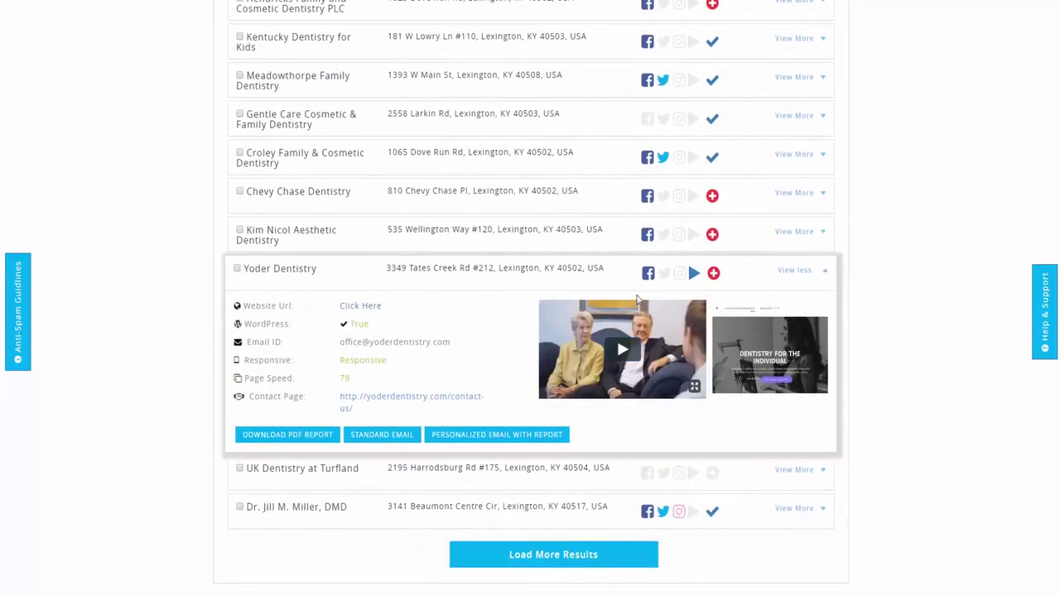
{"action": "scroll", "coordinate": [644, 307], "scroll_direction": "up", "scroll_amount": 2}
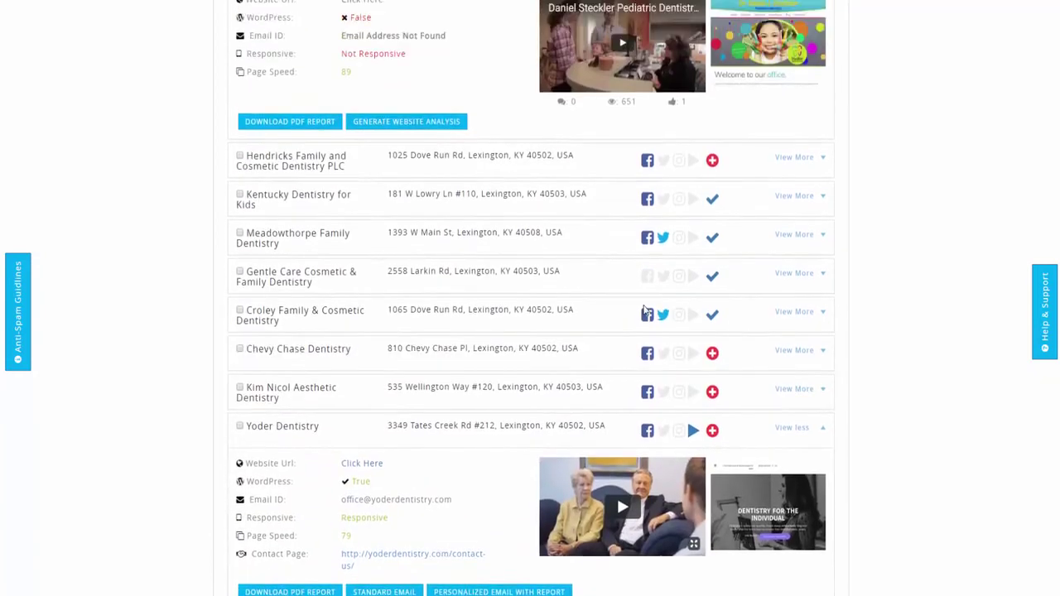
{"action": "scroll", "coordinate": [645, 308], "scroll_direction": "up", "scroll_amount": 1}
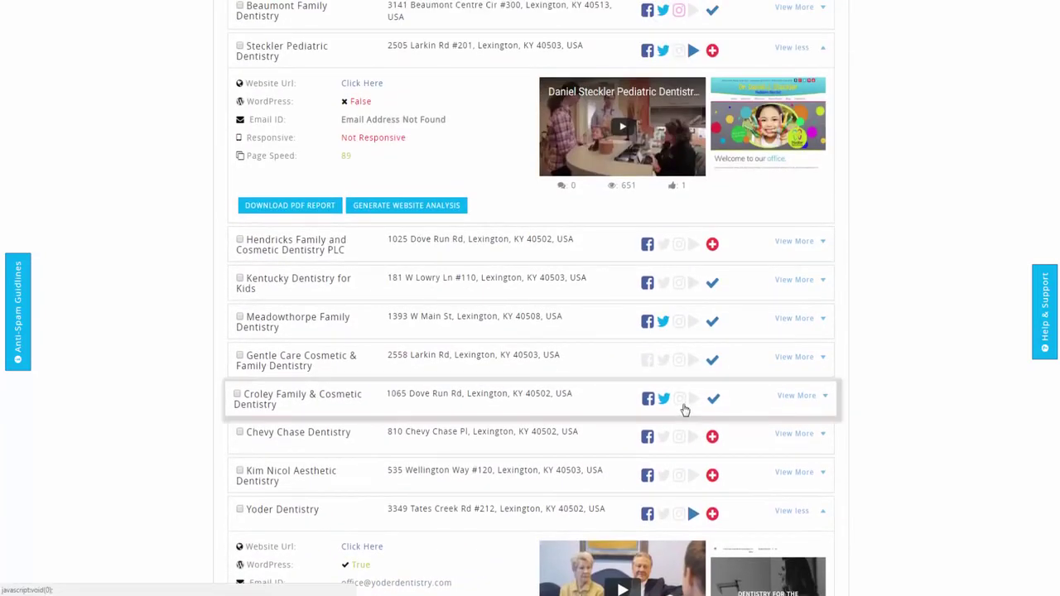
{"action": "scroll", "coordinate": [683, 416], "scroll_direction": "down", "scroll_amount": 1}
{"action": "scroll", "coordinate": [566, 414], "scroll_direction": "down", "scroll_amount": 2}
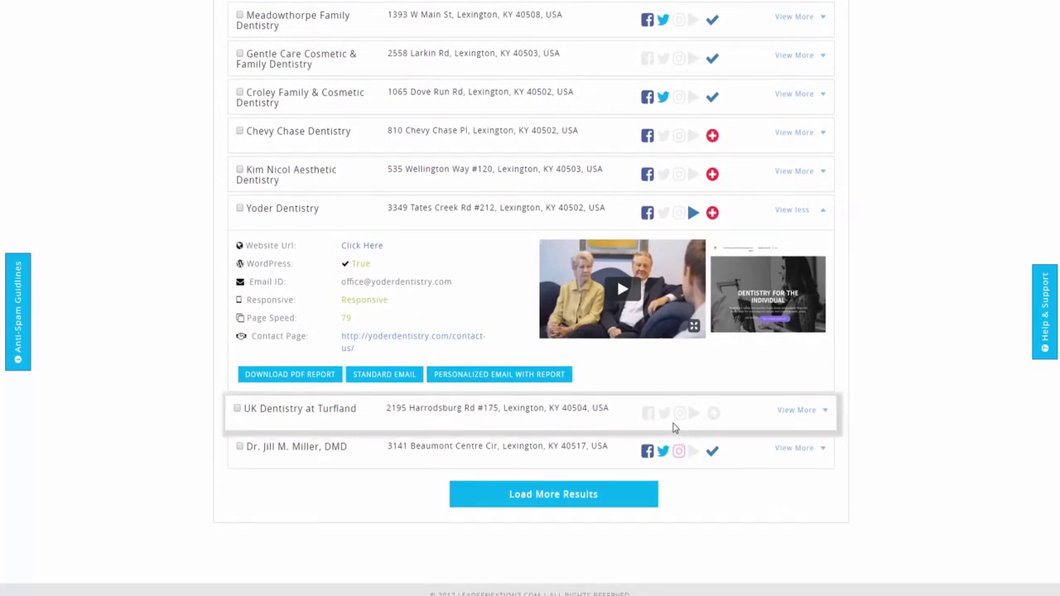
{"action": "scroll", "coordinate": [673, 427], "scroll_direction": "up", "scroll_amount": 15}
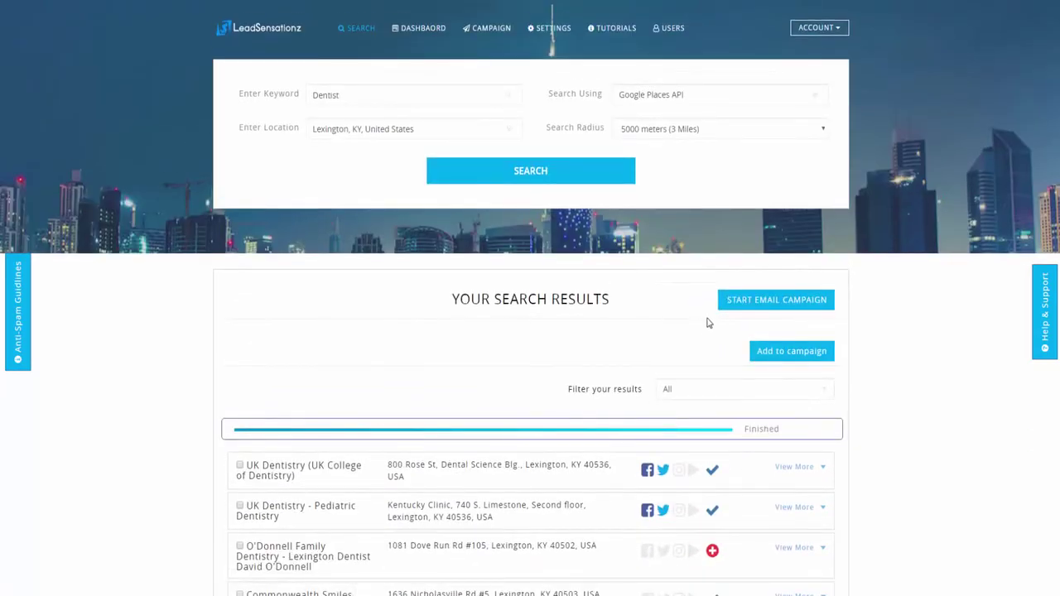
Start an email campaign, try the without-video filter, then target all found leads
{"action": "left_click", "coordinate": [756, 307]}
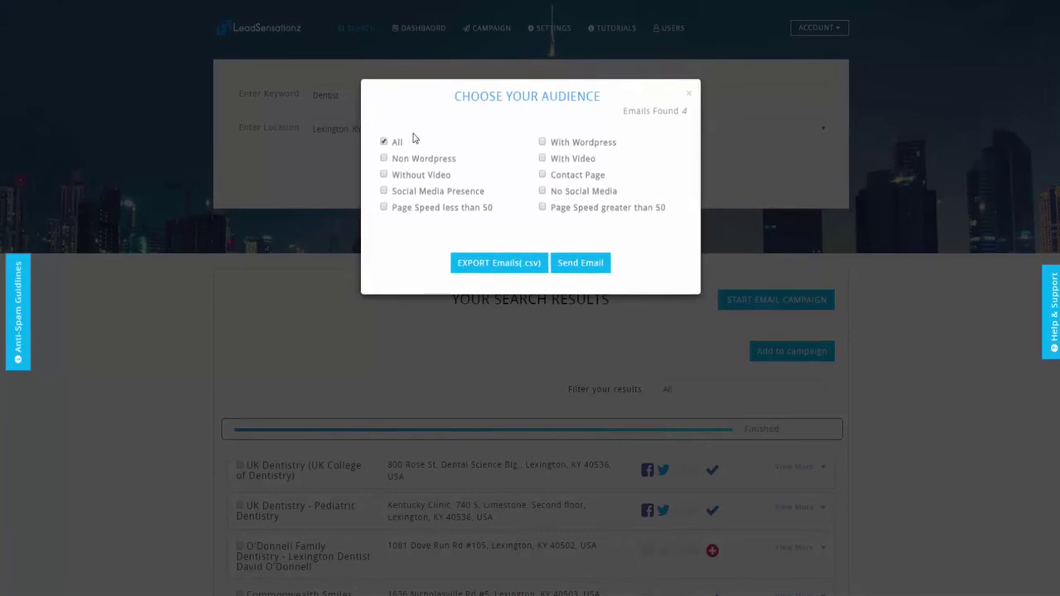
{"action": "left_click", "coordinate": [383, 142]}
{"action": "left_click", "coordinate": [383, 175]}
{"action": "left_click", "coordinate": [384, 176]}
{"action": "left_click", "coordinate": [384, 176]}
{"action": "left_click", "coordinate": [385, 143]}
Open the email composer for the 4 dentist recipients and scroll through the prefilled pitch
{"action": "left_click", "coordinate": [583, 263]}
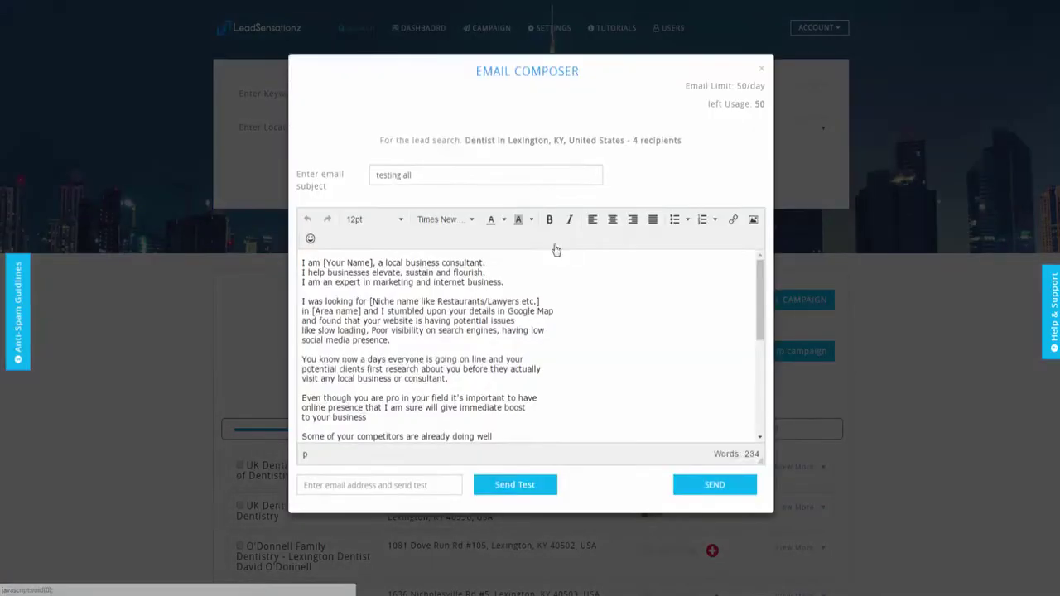
{"action": "left_click", "coordinate": [467, 340]}
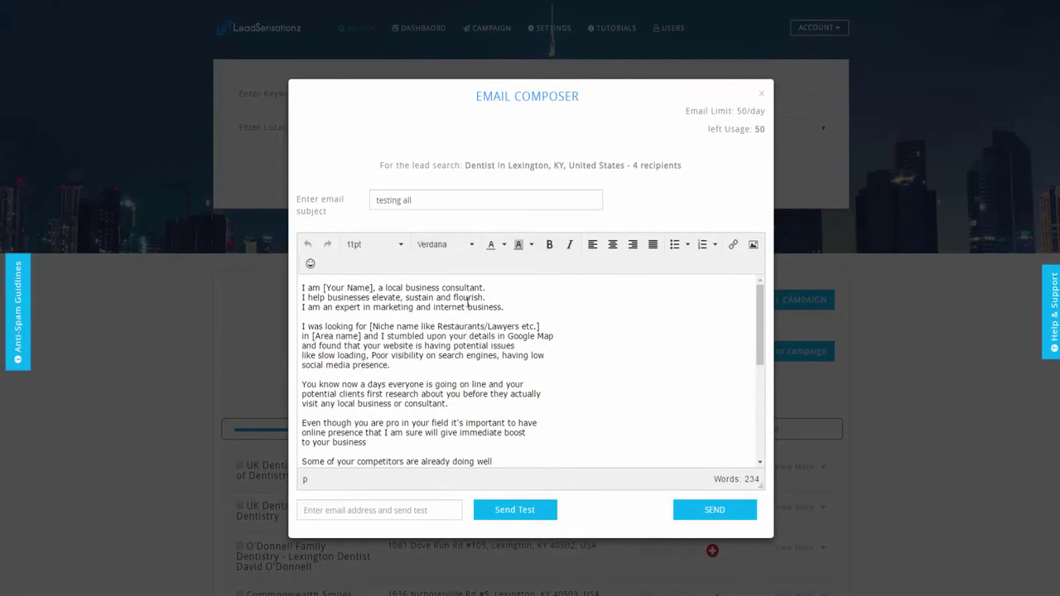
{"action": "scroll", "coordinate": [452, 361], "scroll_direction": "down", "scroll_amount": 8}
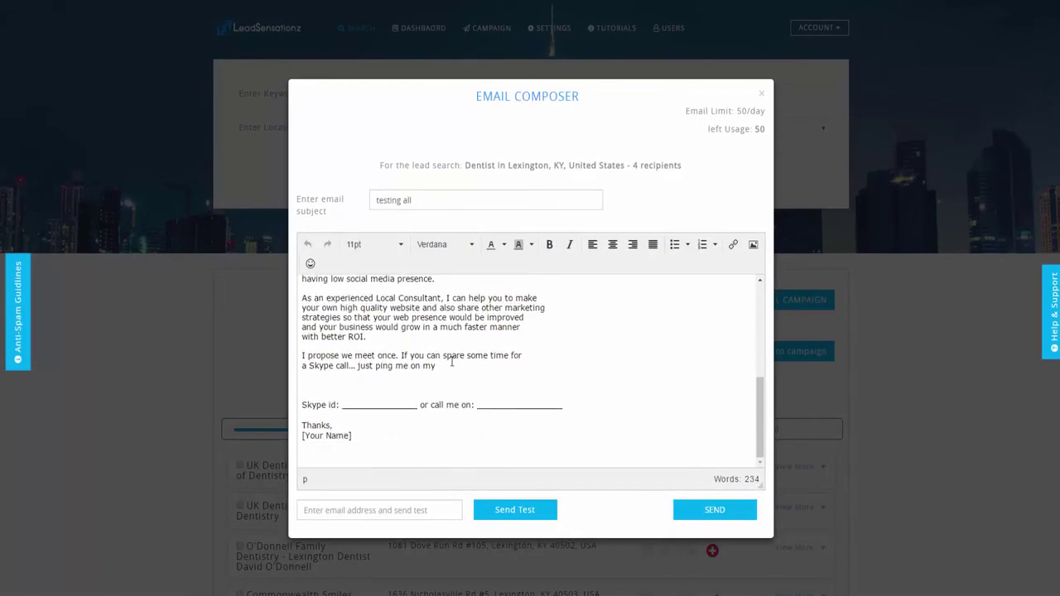
{"action": "scroll", "coordinate": [452, 362], "scroll_direction": "up", "scroll_amount": 8}
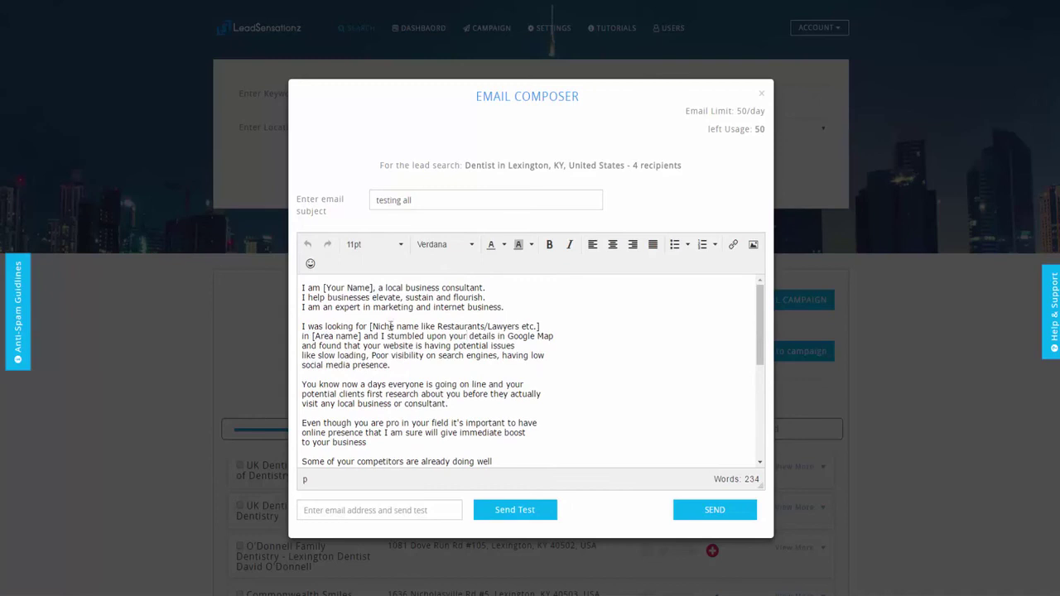
{"action": "scroll", "coordinate": [391, 326], "scroll_direction": "down", "scroll_amount": 3}
{"action": "scroll", "coordinate": [402, 406], "scroll_direction": "down", "scroll_amount": 3}
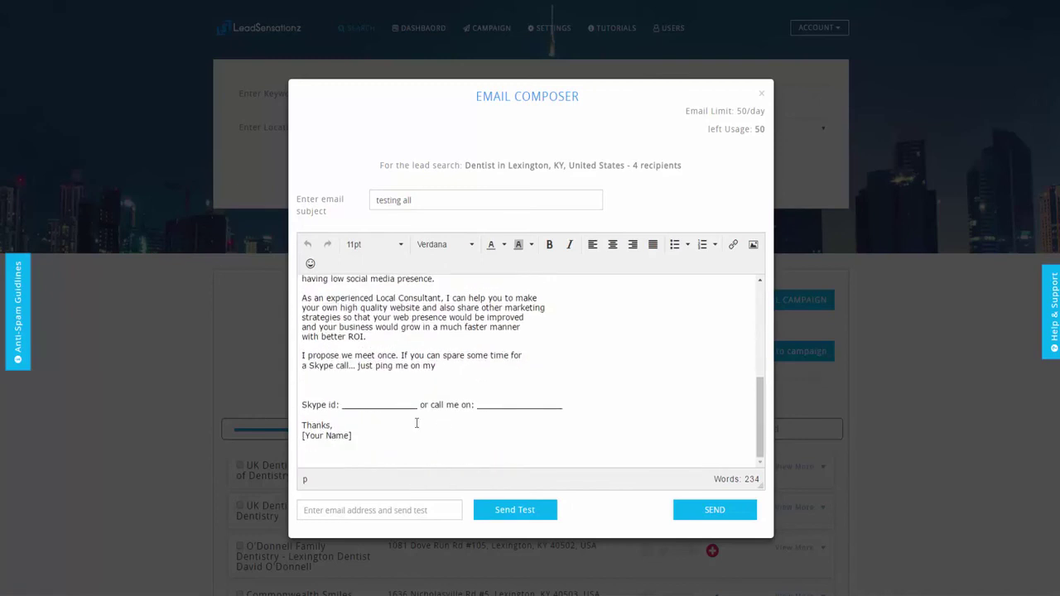
{"action": "scroll", "coordinate": [432, 411], "scroll_direction": "up", "scroll_amount": 8}
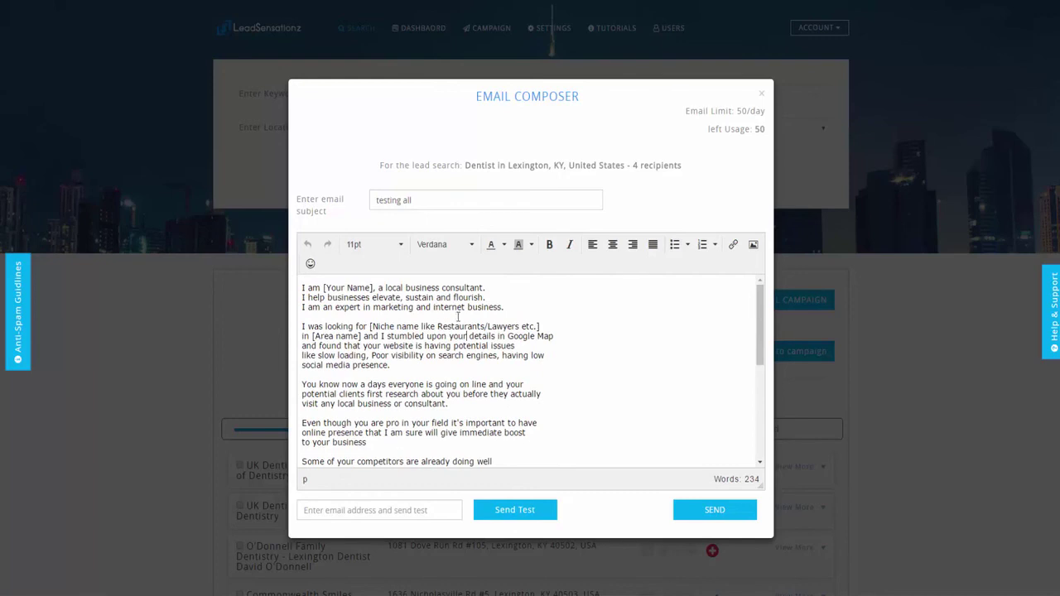
{"action": "scroll", "coordinate": [476, 340], "scroll_direction": "down", "scroll_amount": 6}
{"action": "scroll", "coordinate": [476, 340], "scroll_direction": "up", "scroll_amount": 6}
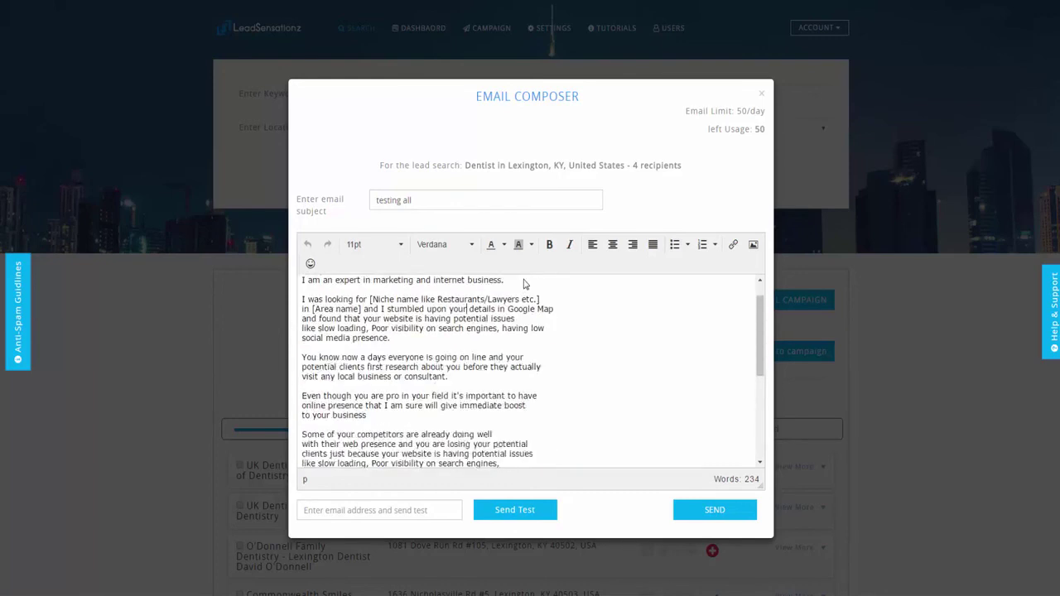
Select the subject 'testing all' and review the 234-word draft down to the Skype and phone lines
{"action": "left_click_drag", "start_coordinate": [452, 204], "coordinate": [351, 199]}
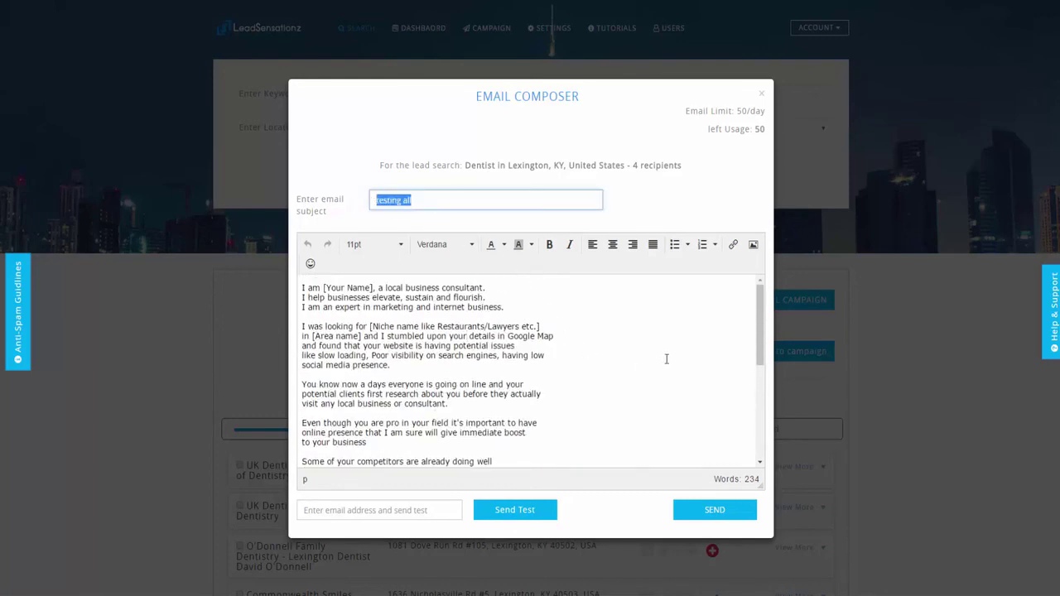
{"action": "scroll", "coordinate": [666, 359], "scroll_direction": "down", "scroll_amount": 4}
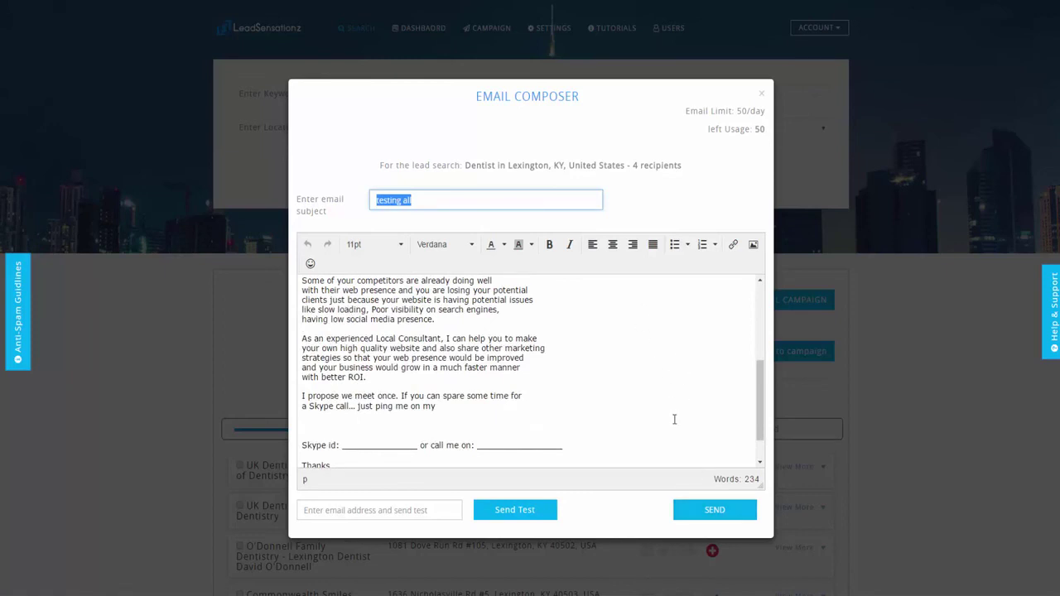
{"action": "scroll", "coordinate": [654, 418], "scroll_direction": "up", "scroll_amount": 4}
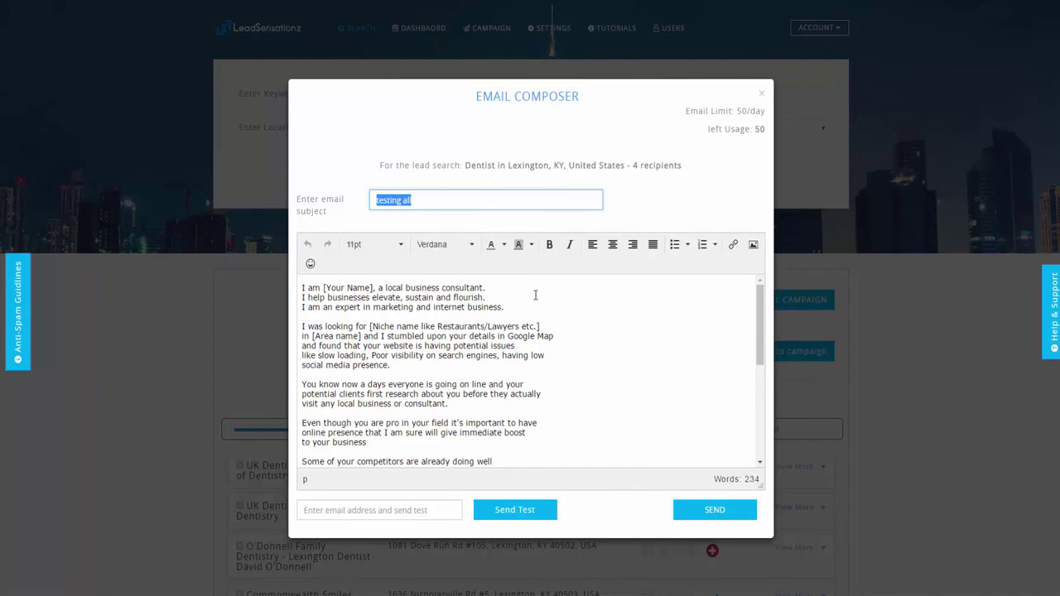
{"action": "scroll", "coordinate": [508, 331], "scroll_direction": "down", "scroll_amount": 3}
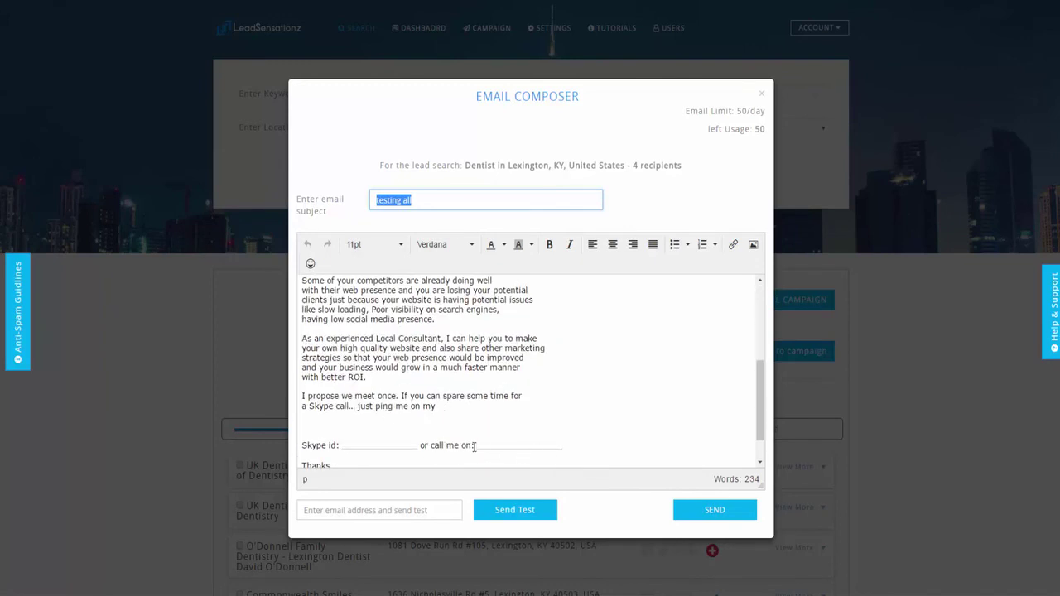
{"action": "scroll", "coordinate": [486, 379], "scroll_direction": "up", "scroll_amount": 5}
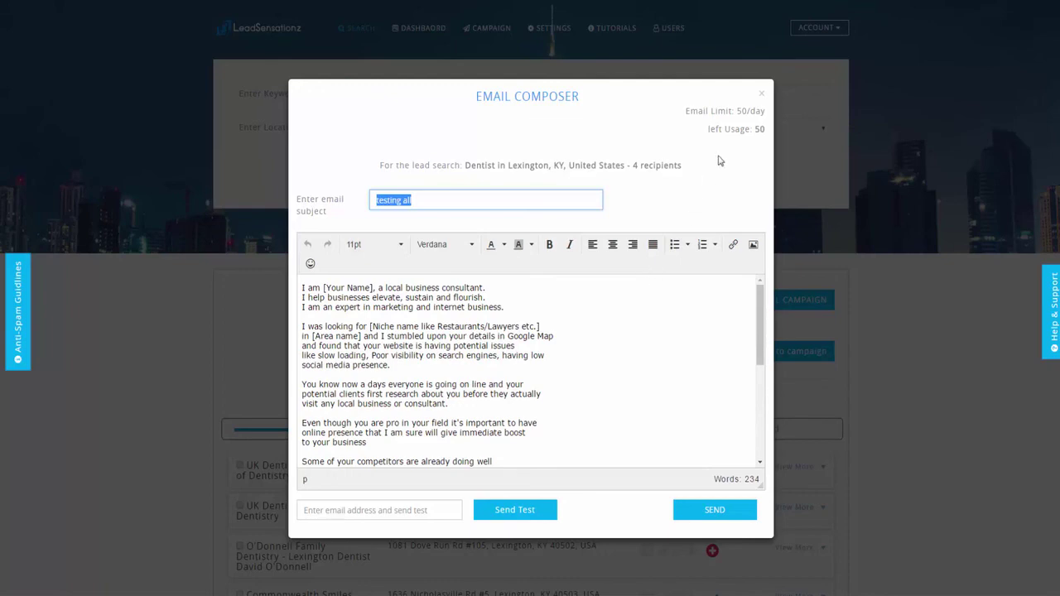
Close the email composer and scroll through the Lexington dentist results
{"action": "left_click", "coordinate": [762, 93]}
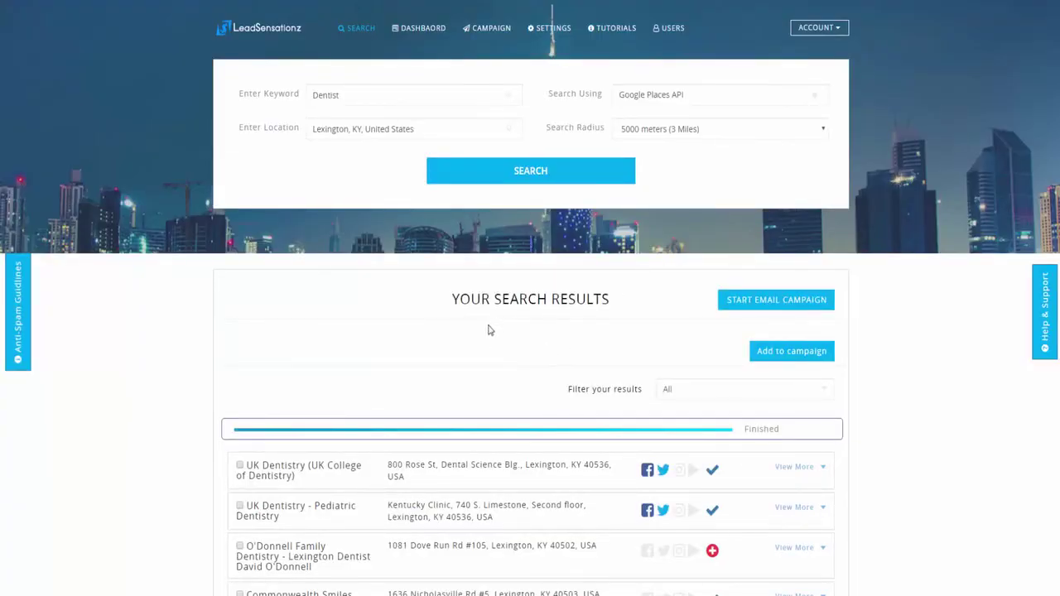
{"action": "scroll", "coordinate": [445, 348], "scroll_direction": "down", "scroll_amount": 5}
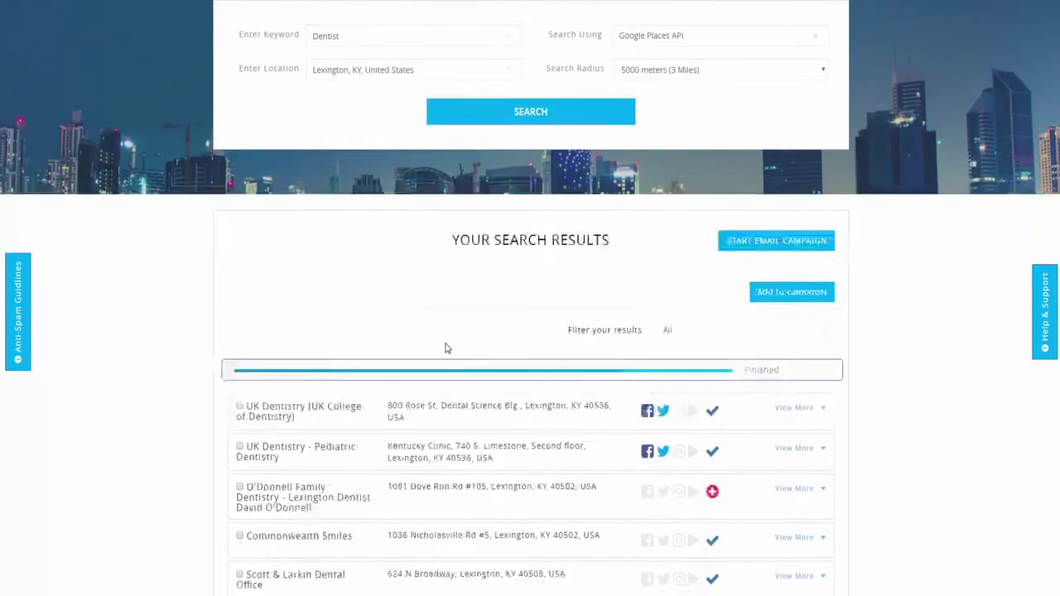
{"action": "scroll", "coordinate": [445, 348], "scroll_direction": "down", "scroll_amount": 2}
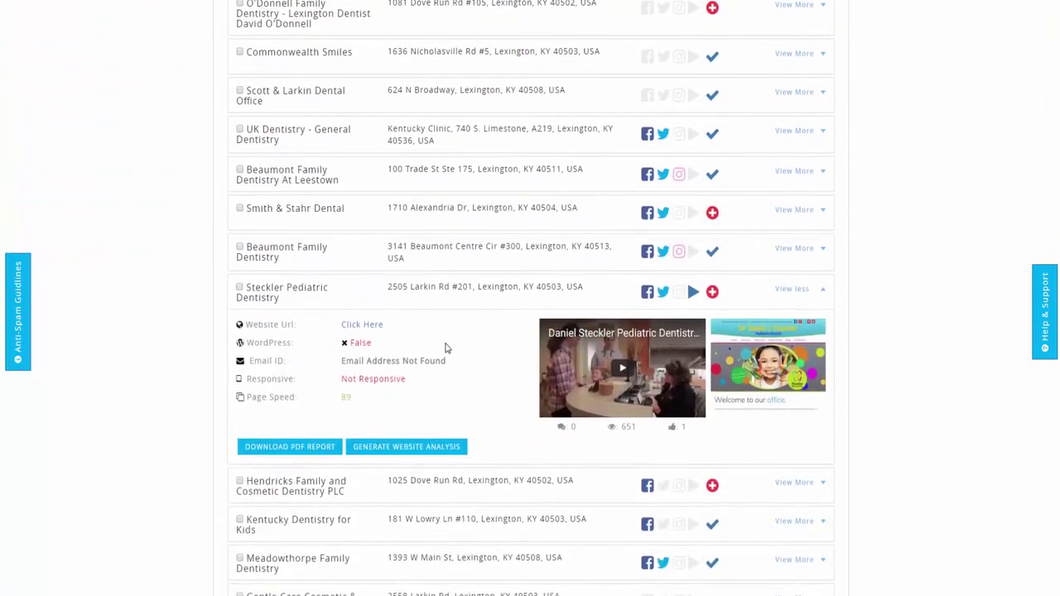
{"action": "scroll", "coordinate": [445, 348], "scroll_direction": "down", "scroll_amount": 4}
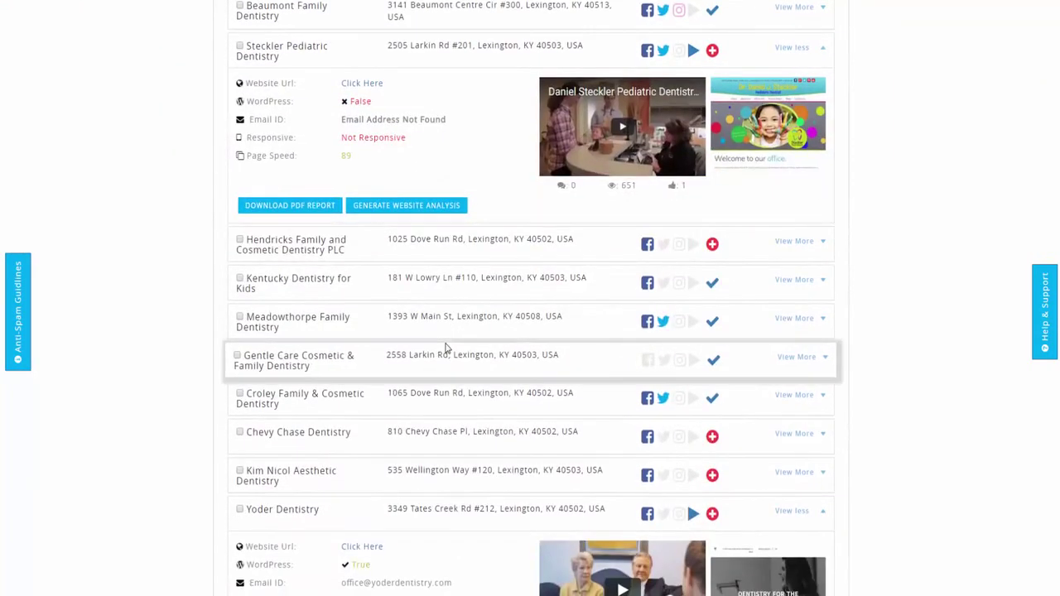
{"action": "scroll", "coordinate": [456, 365], "scroll_direction": "down", "scroll_amount": 5}
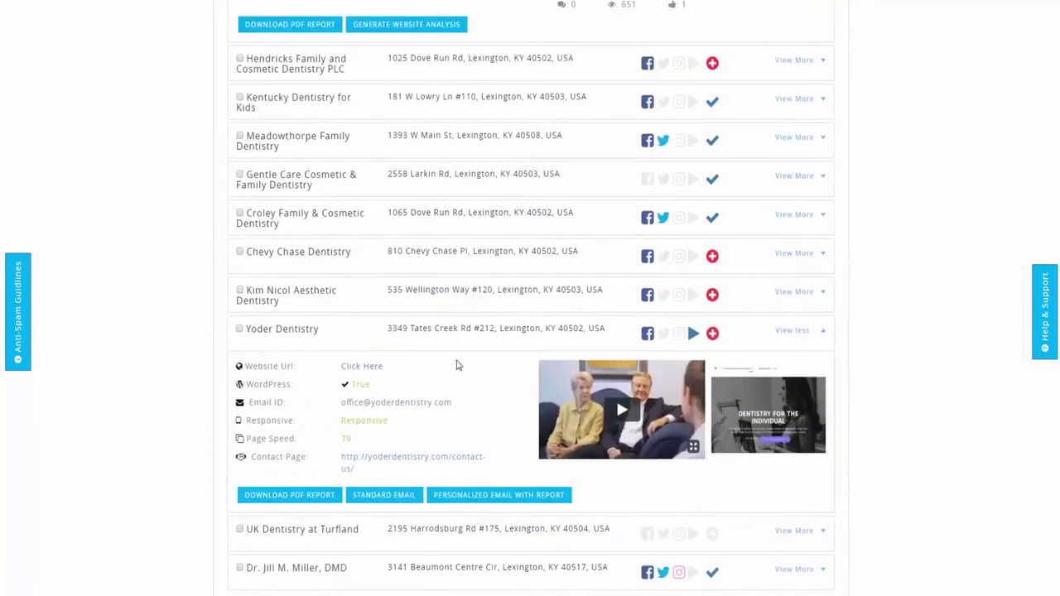
{"action": "scroll", "coordinate": [464, 373], "scroll_direction": "up", "scroll_amount": 15}
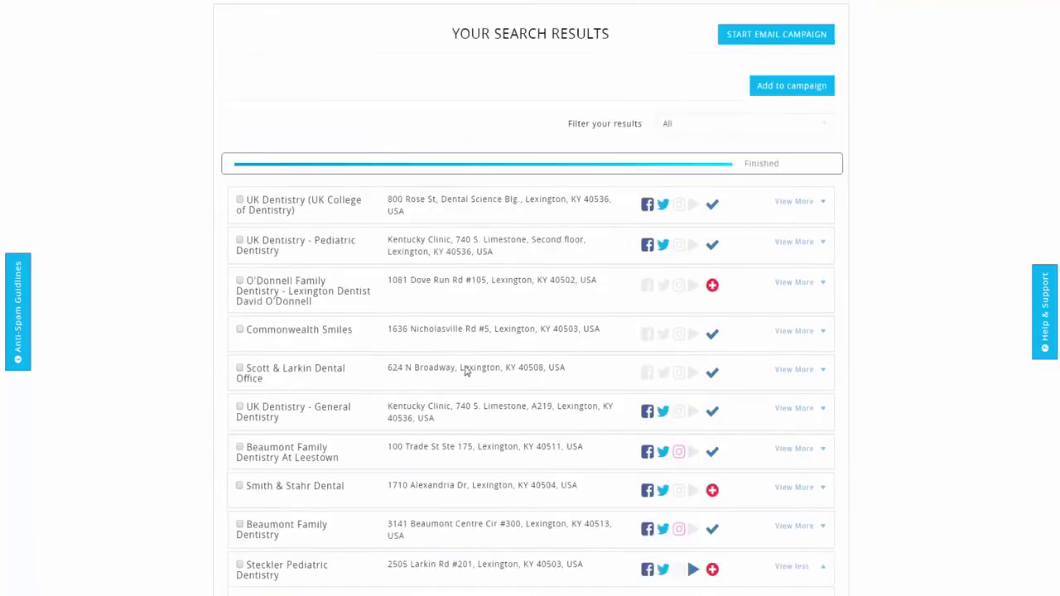